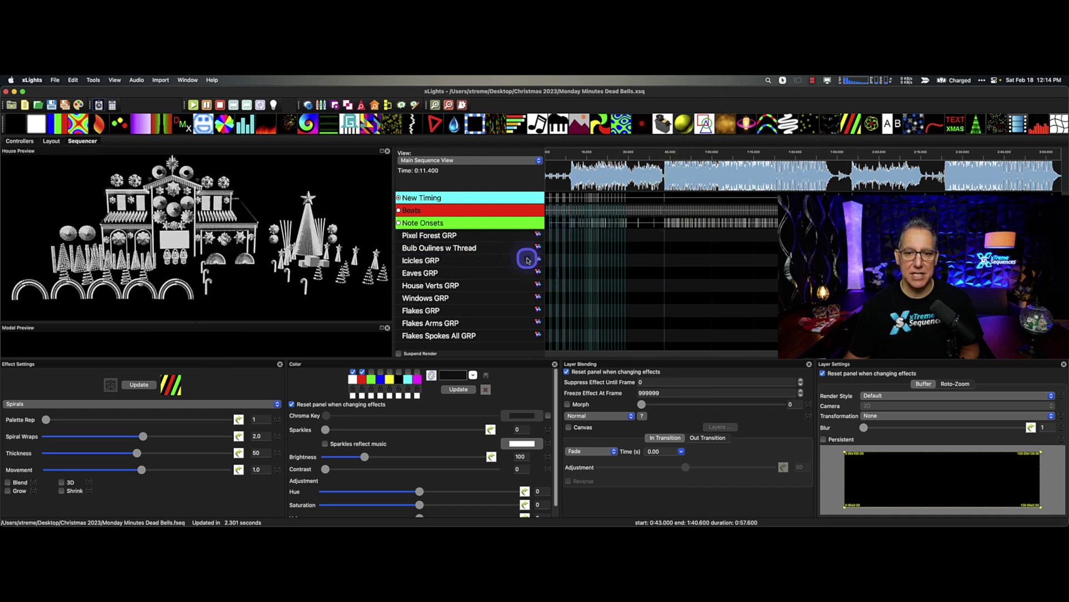
- Place a Spirals effect on Eaves GRP spanning 0 to 43 seconds and turn on its 3D option
click(554, 274)
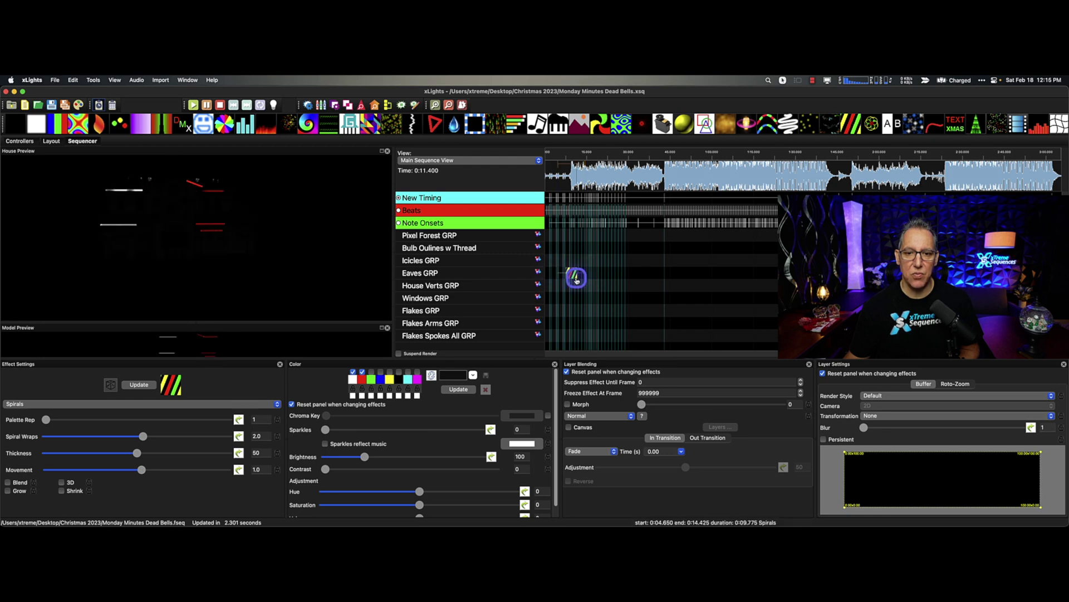
drag(574, 274, 665, 276)
click(600, 277)
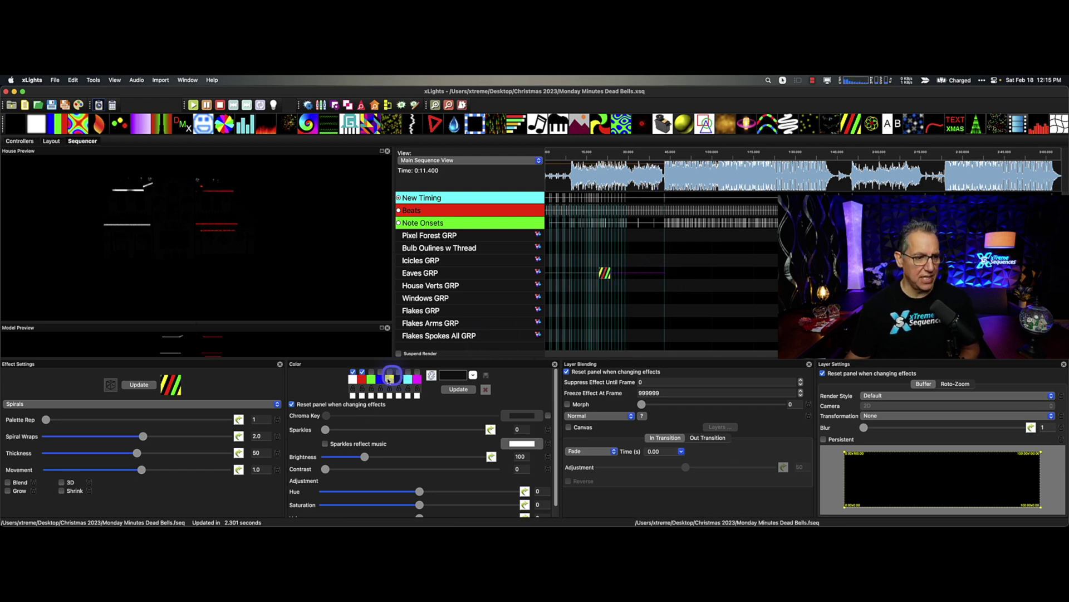
click(62, 482)
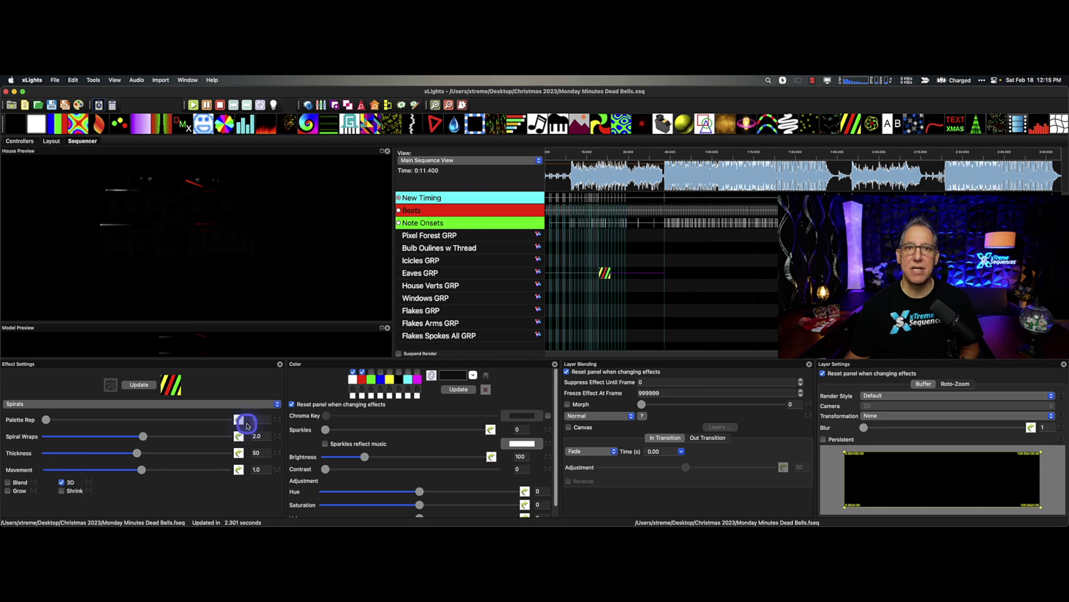
- Set the Spirals effect's render style to Overlay - Scaled and raise its Movement to 6.3
click(872, 396)
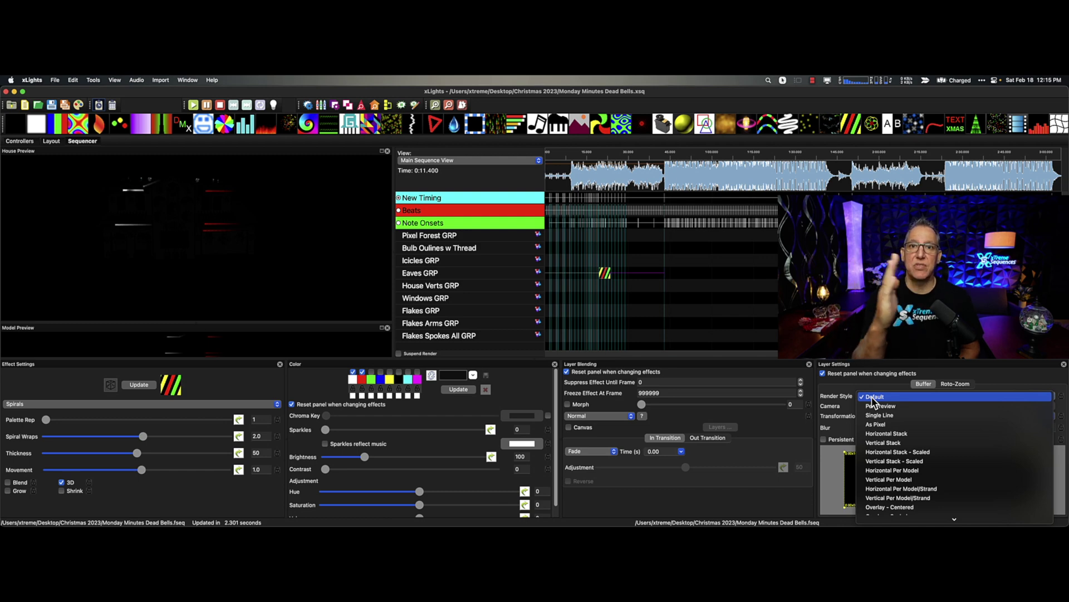
scroll(902, 479, down, 1)
click(902, 489)
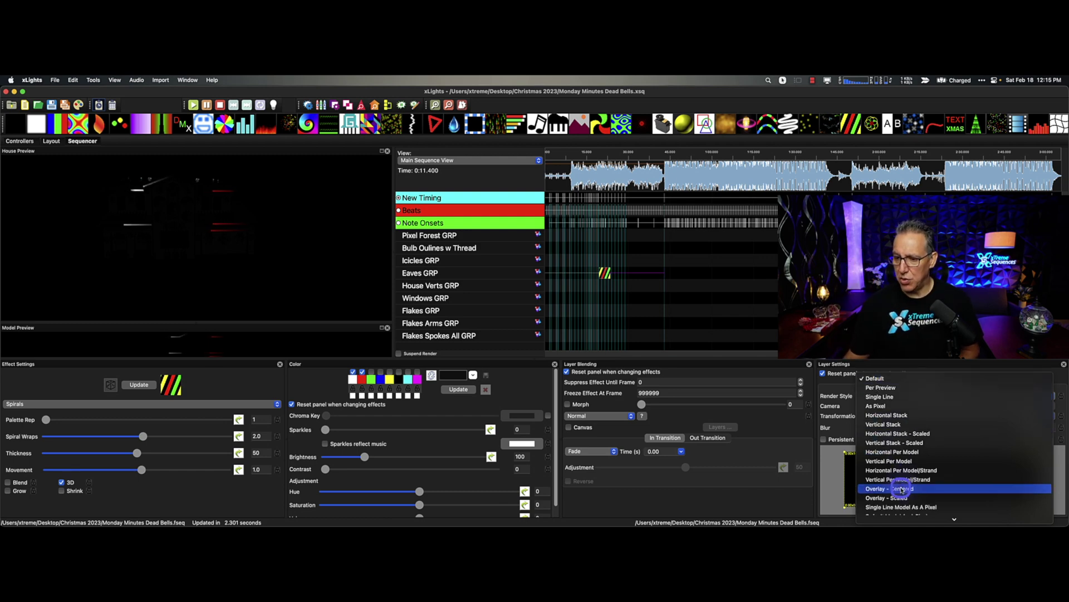
click(902, 498)
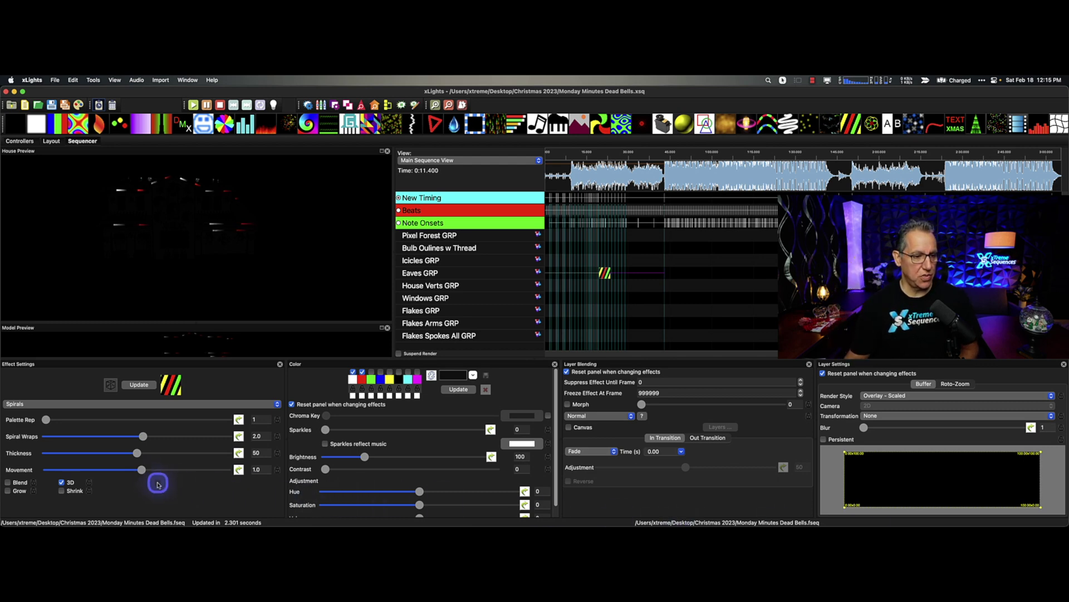
click(144, 471)
drag(146, 473, 169, 474)
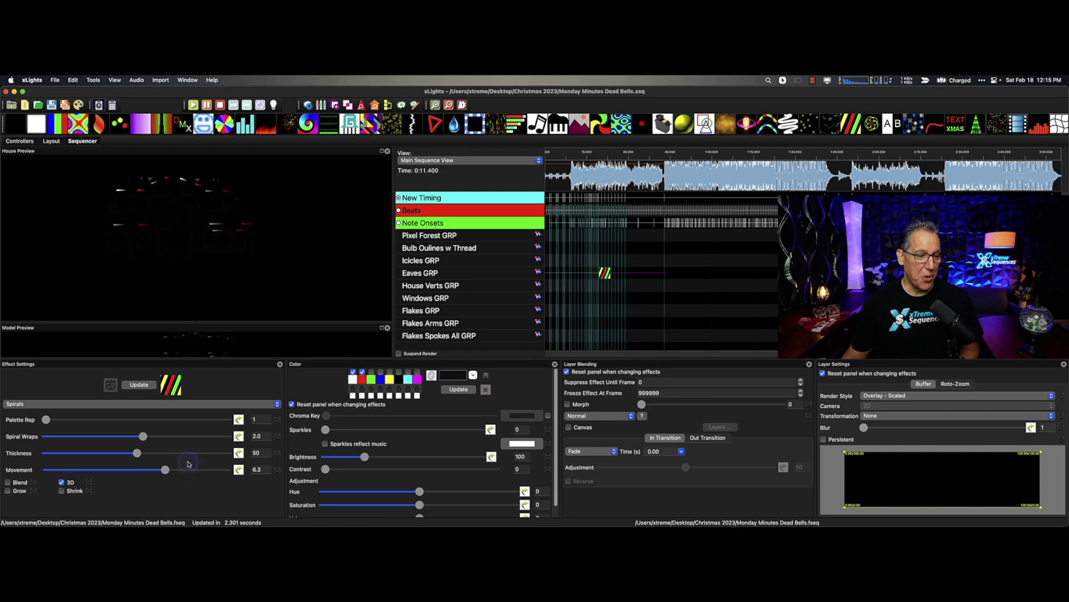
- Apply a Music value curve to the Spirals effect's Movement, ranging from -20 to 20
click(239, 470)
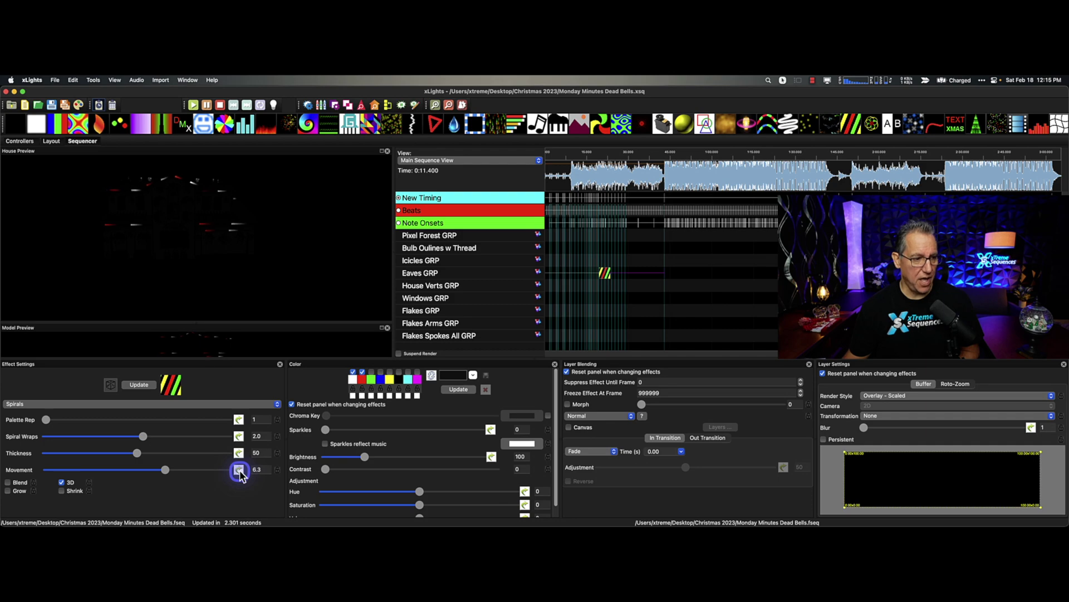
click(239, 470)
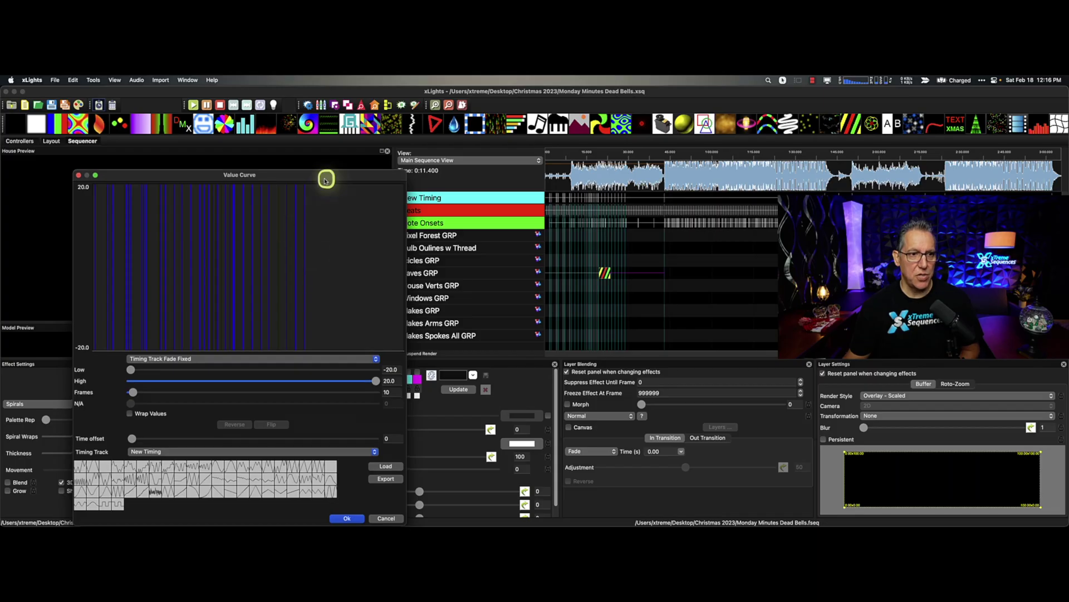
drag(327, 176, 346, 117)
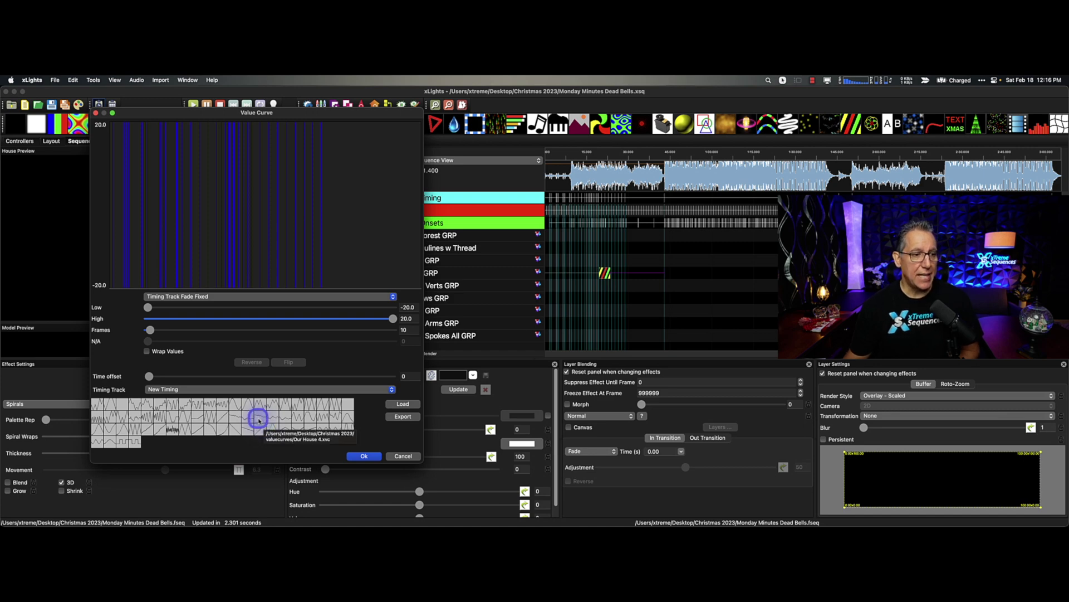
click(228, 297)
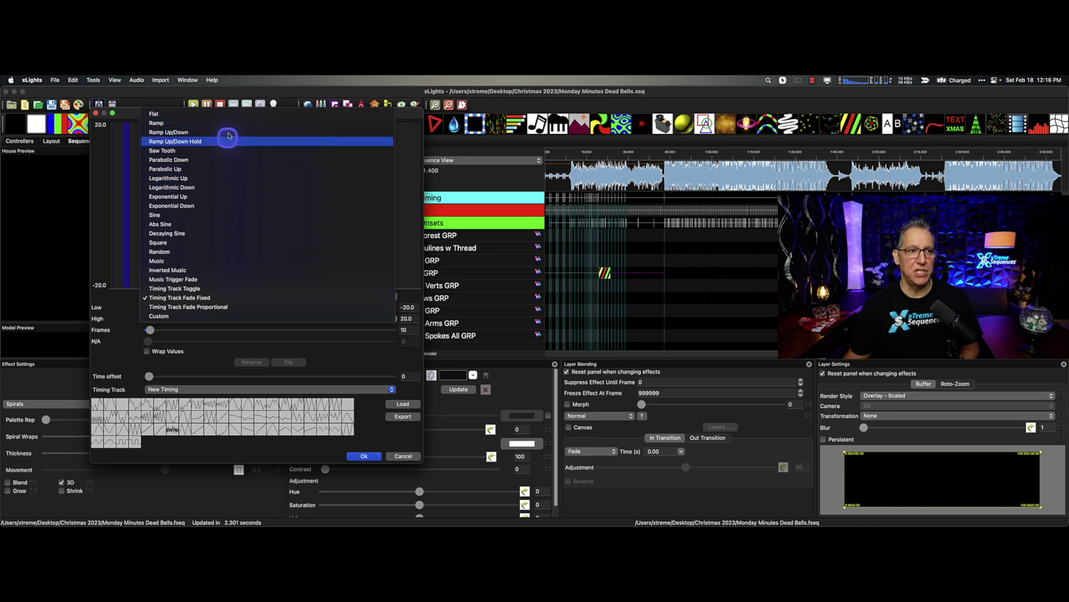
click(242, 261)
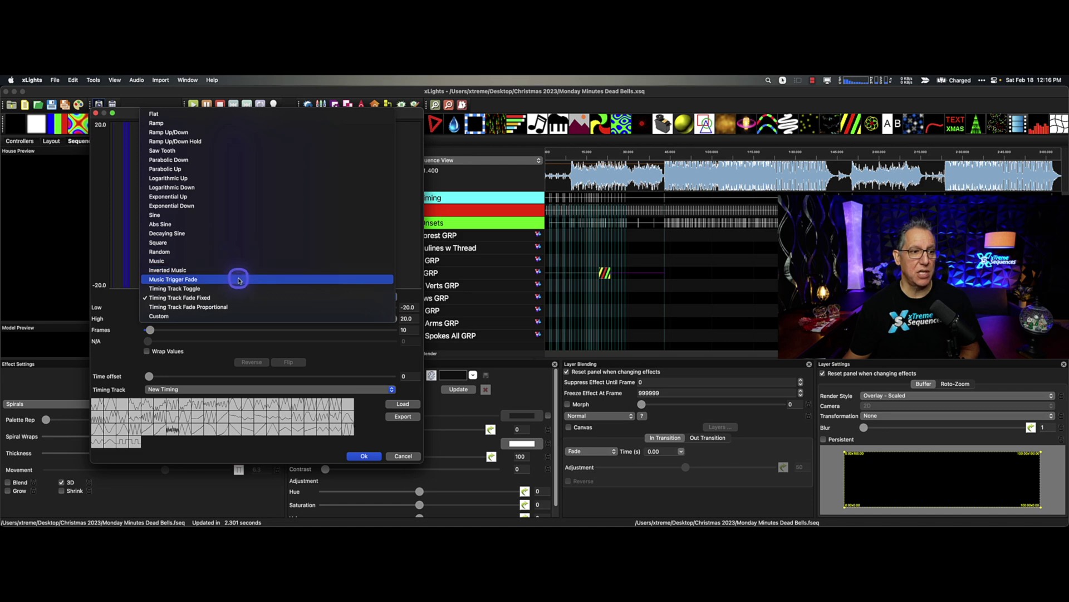
click(239, 261)
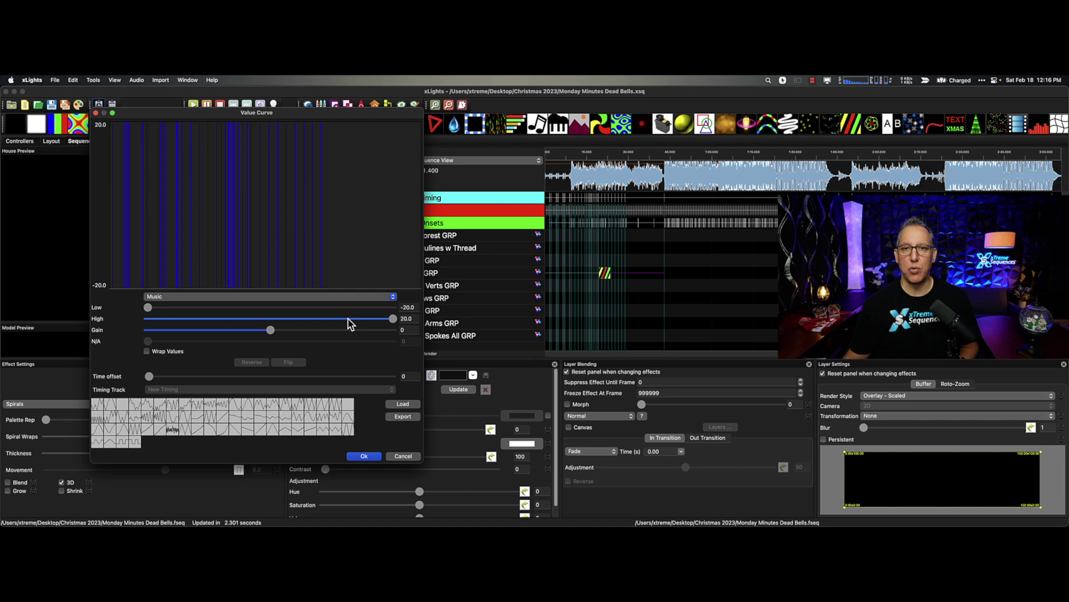
click(365, 456)
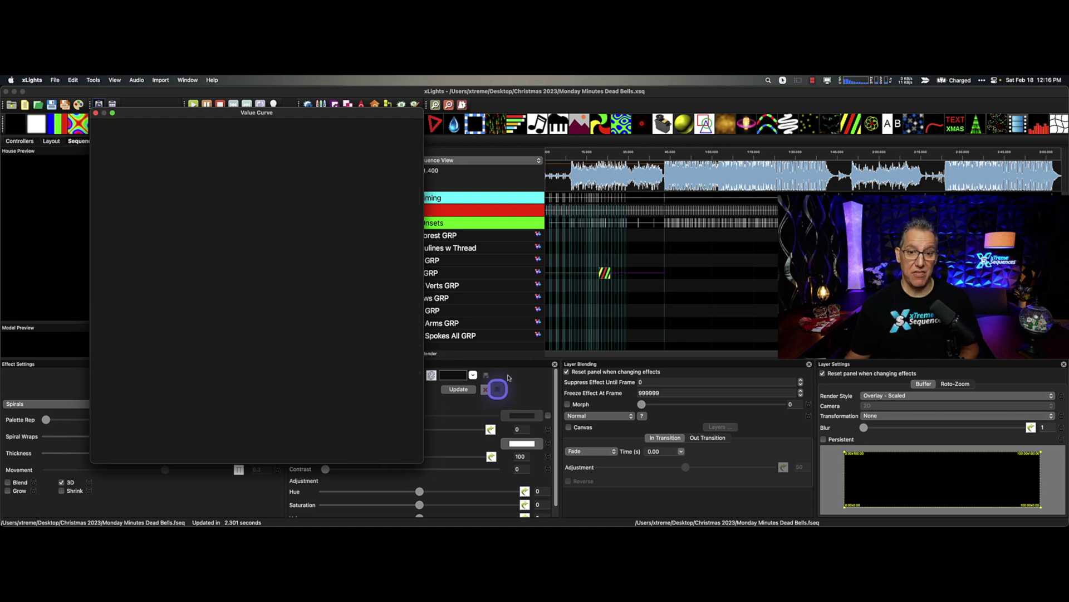
- Play the sequence from near its beginning to check the eaves' movement, stop playback and widen the House Preview
click(552, 156)
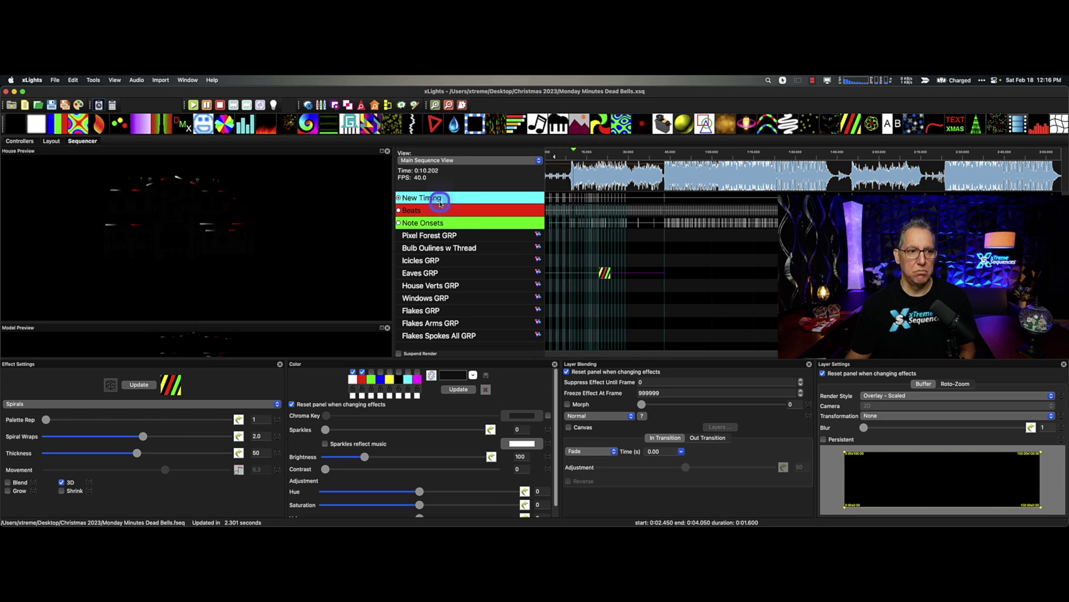
key(space)
drag(395, 237, 477, 245)
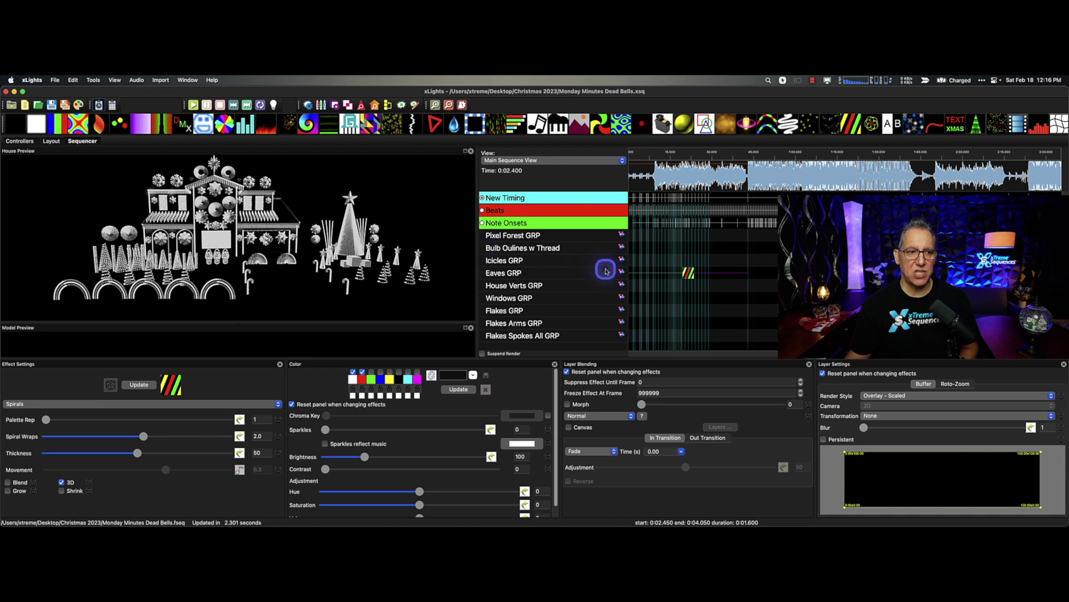
- Change the Movement value curve of the Eaves GRP Spirals effect to Timing Track Toggle, using the New Timing track
click(689, 273)
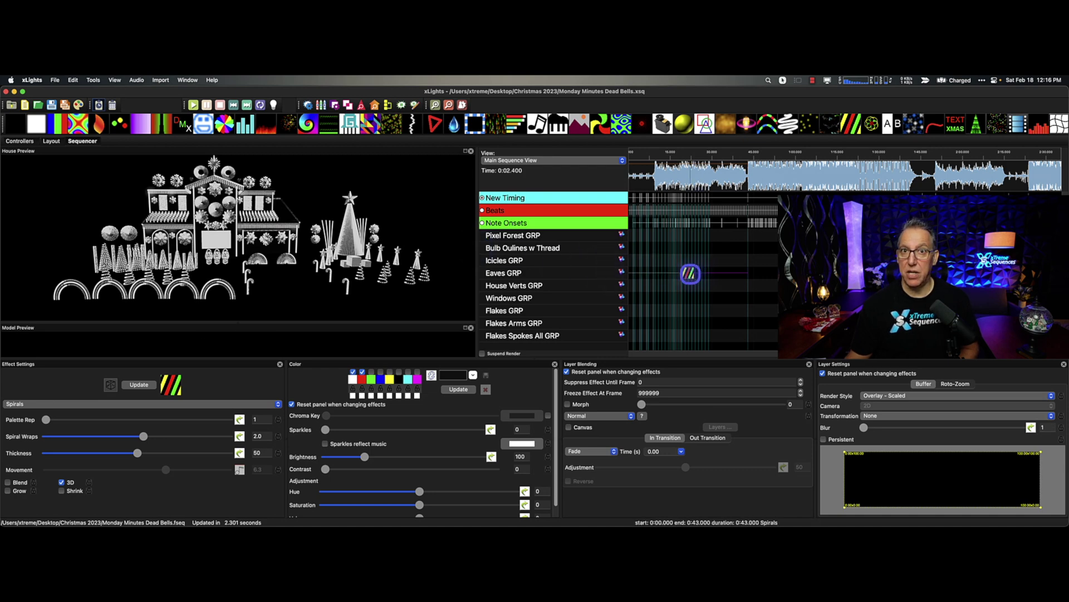
click(239, 472)
click(240, 472)
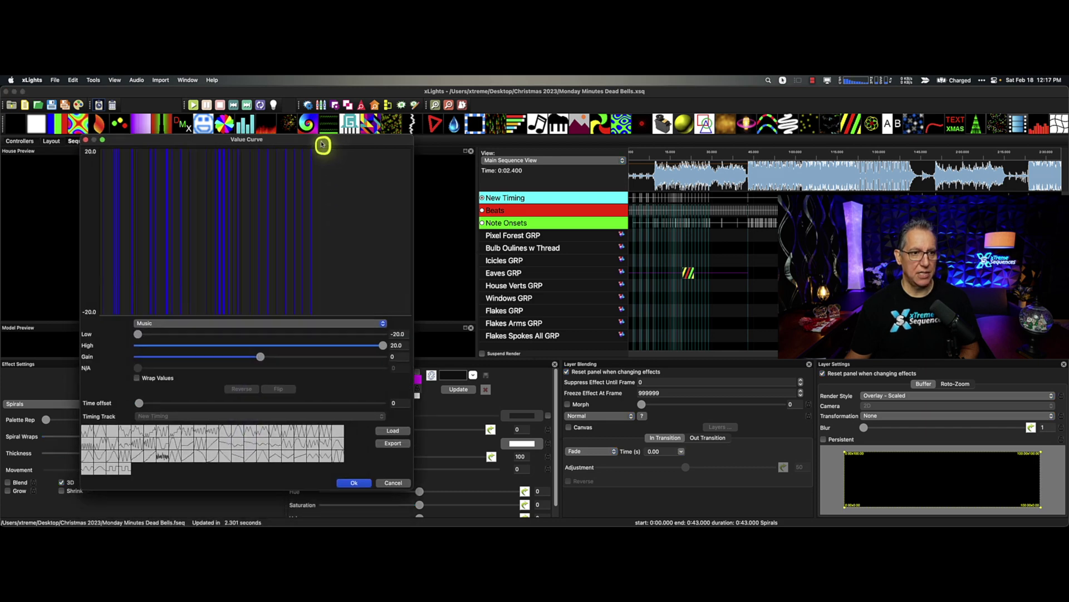
click(218, 309)
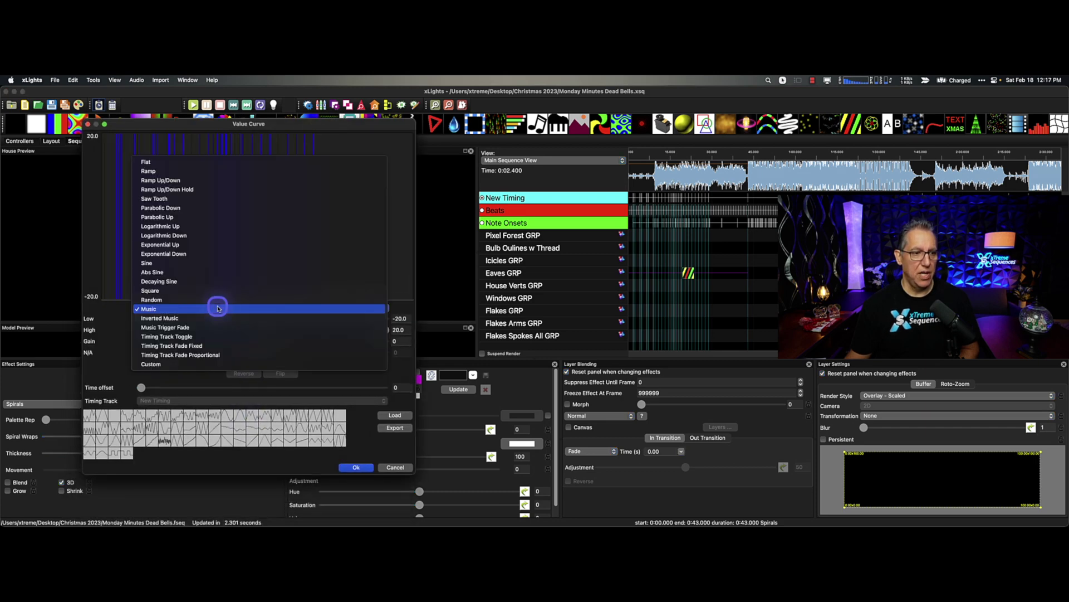
click(209, 336)
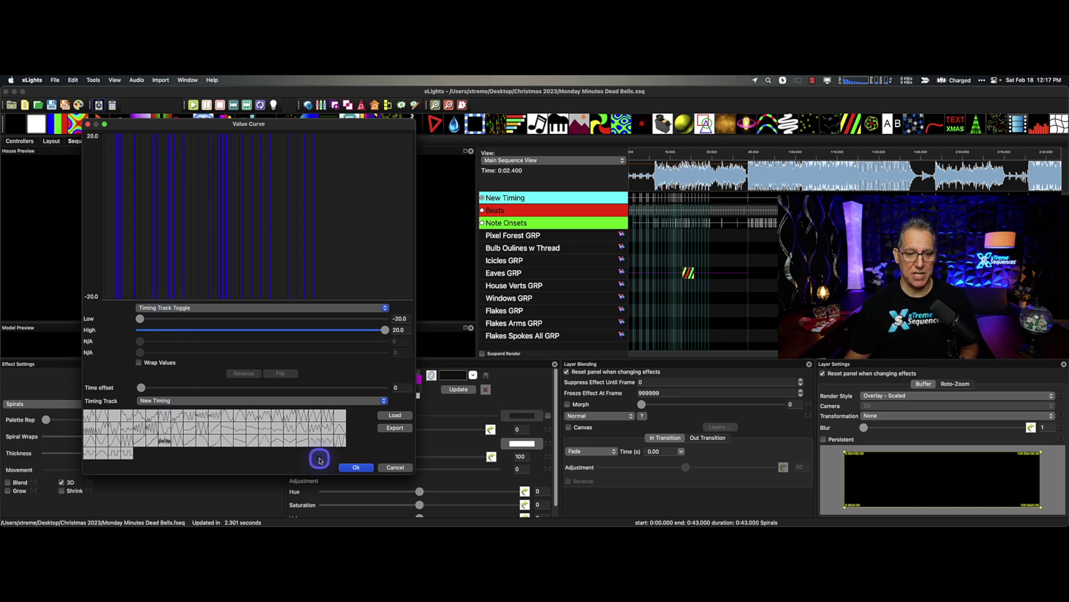
click(369, 468)
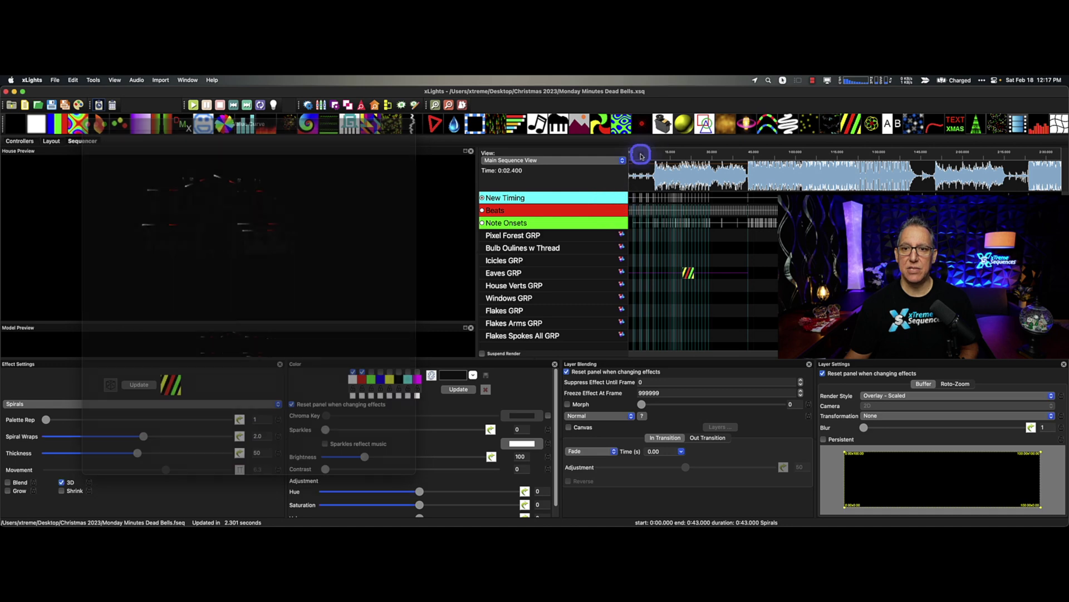
- Play the sequence from the start, watch the spirals change direction on the eaves up close, and stop playback
click(628, 158)
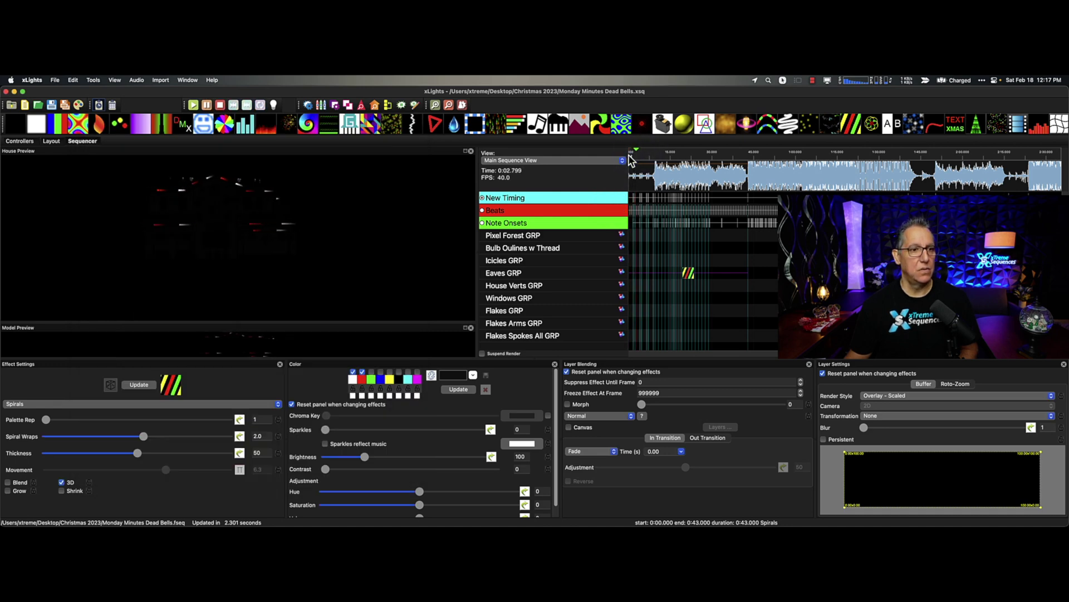
click(418, 199)
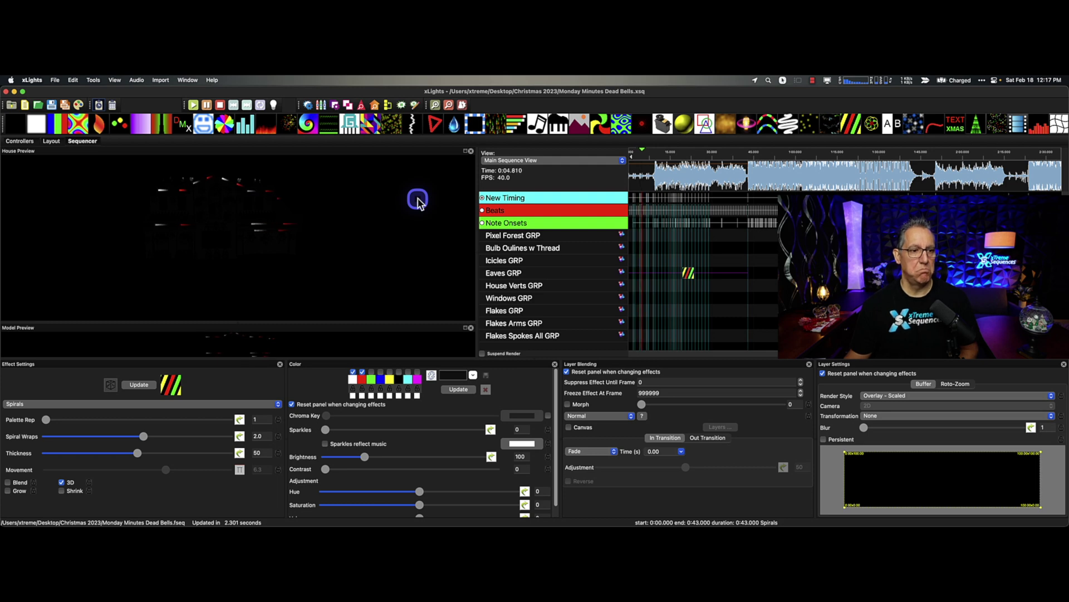
click(316, 208)
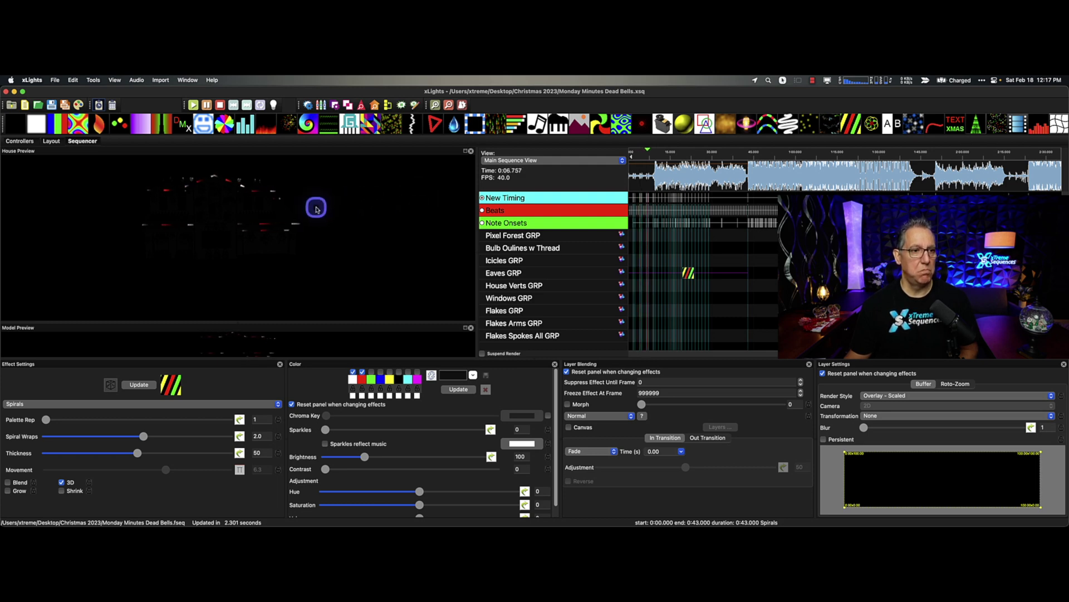
click(349, 255)
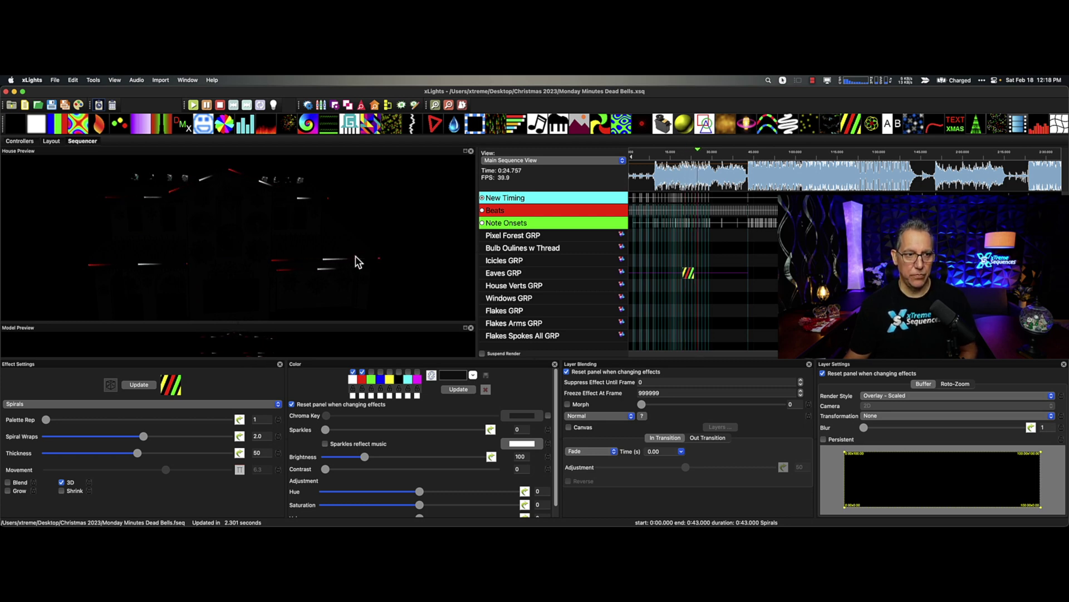
key(space)
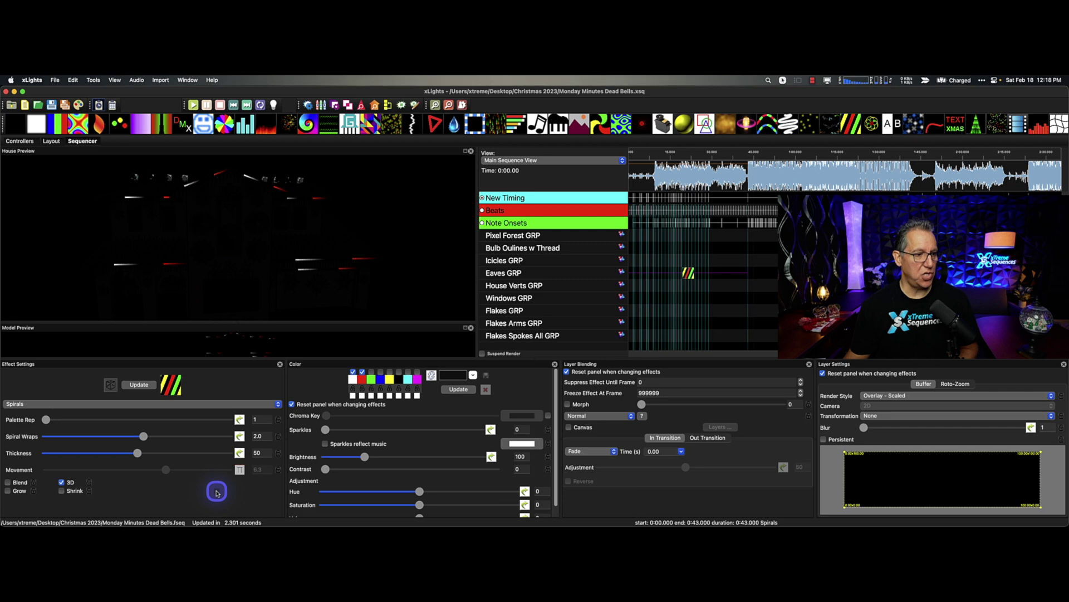
- Apply a Timing Track Fade Fixed value curve from -30 to 30 on New Timing to Spiral Wraps, and preview the playback
click(240, 437)
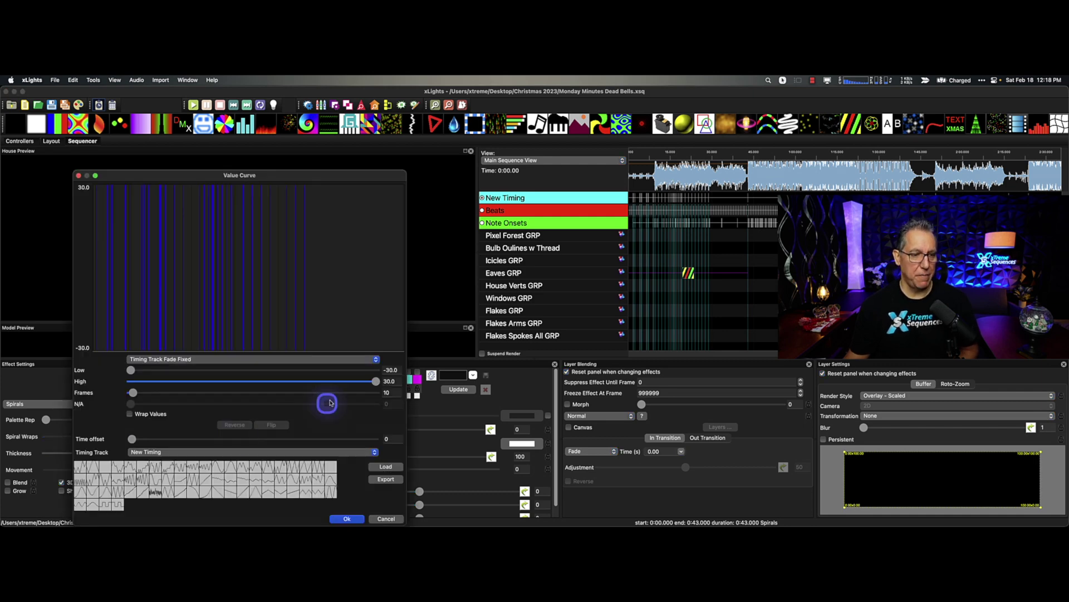
drag(287, 173, 291, 130)
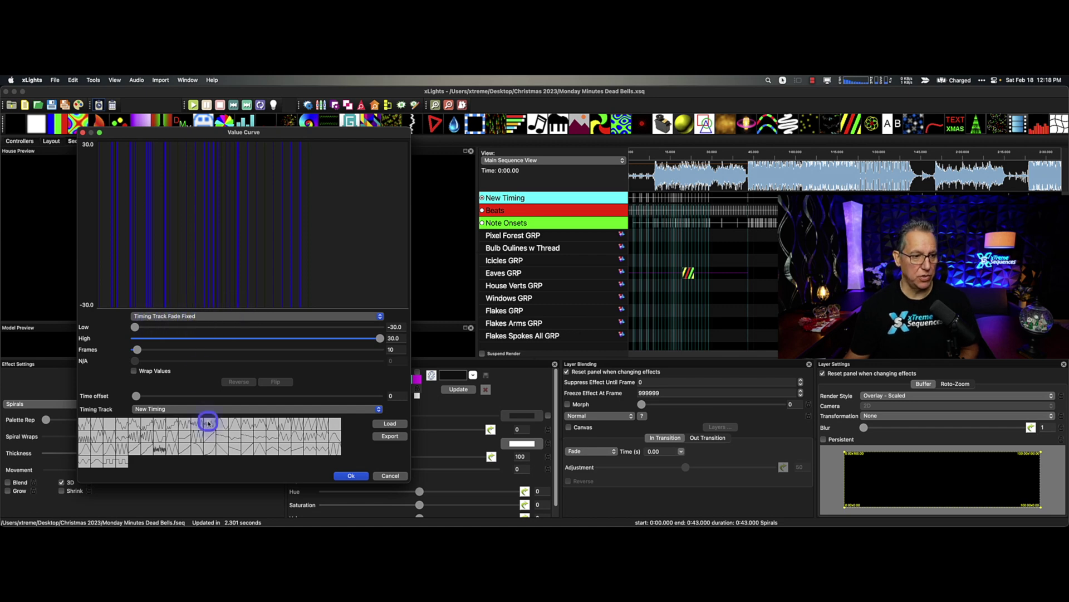
click(351, 476)
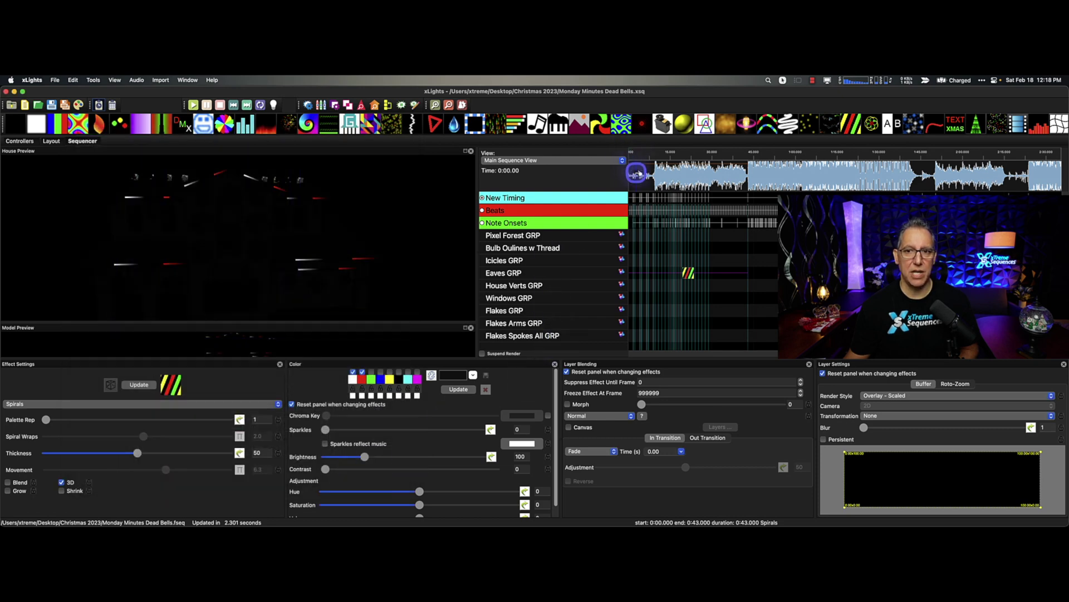
click(632, 160)
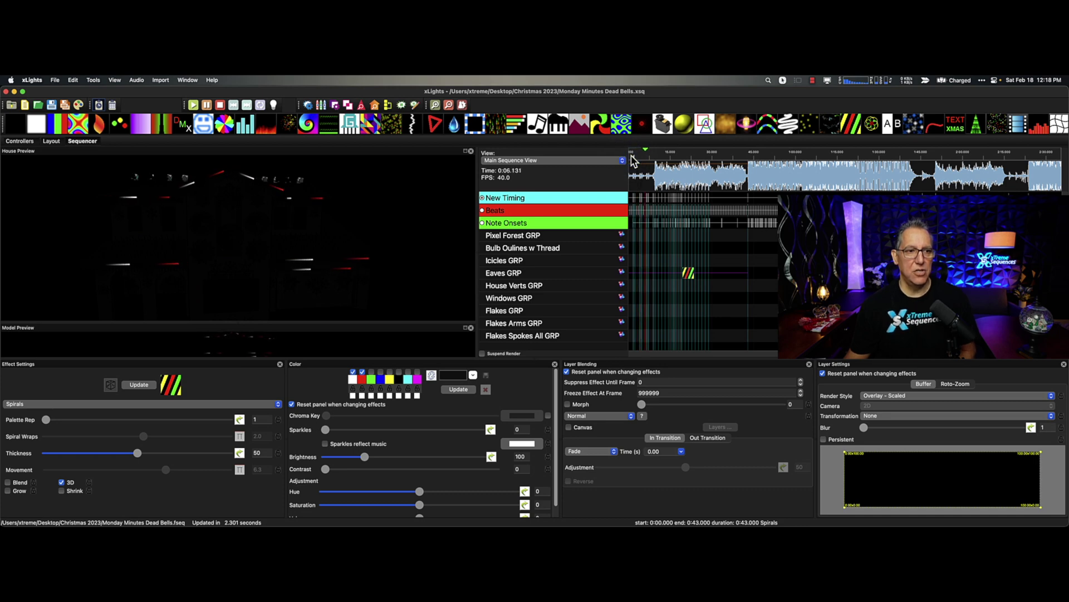
click(631, 160)
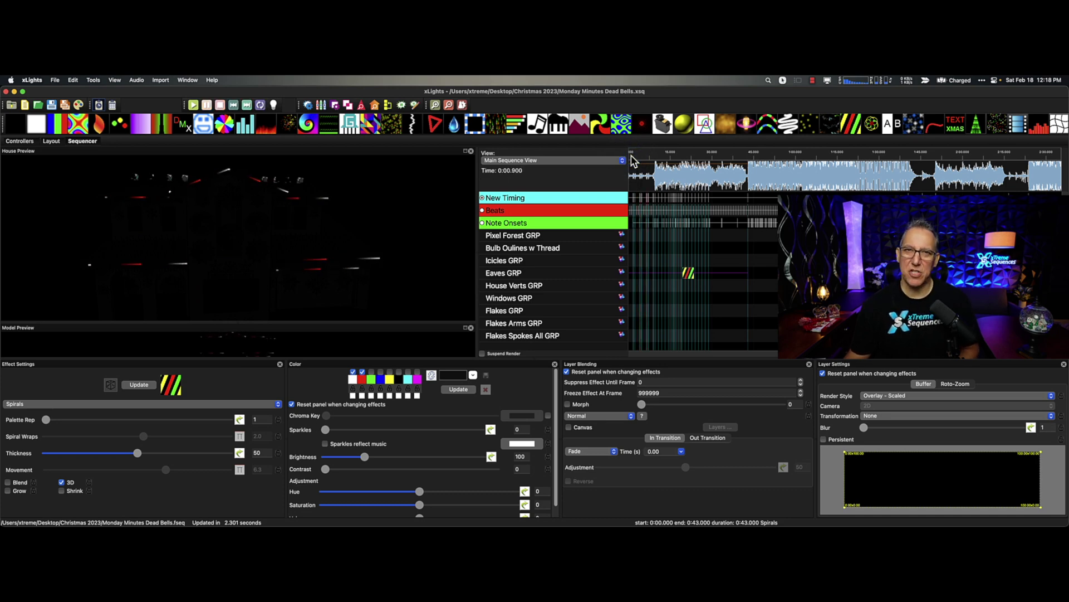
- Copy the Spirals effect from Eaves GRP to the start of the Mega Tree row
click(593, 268)
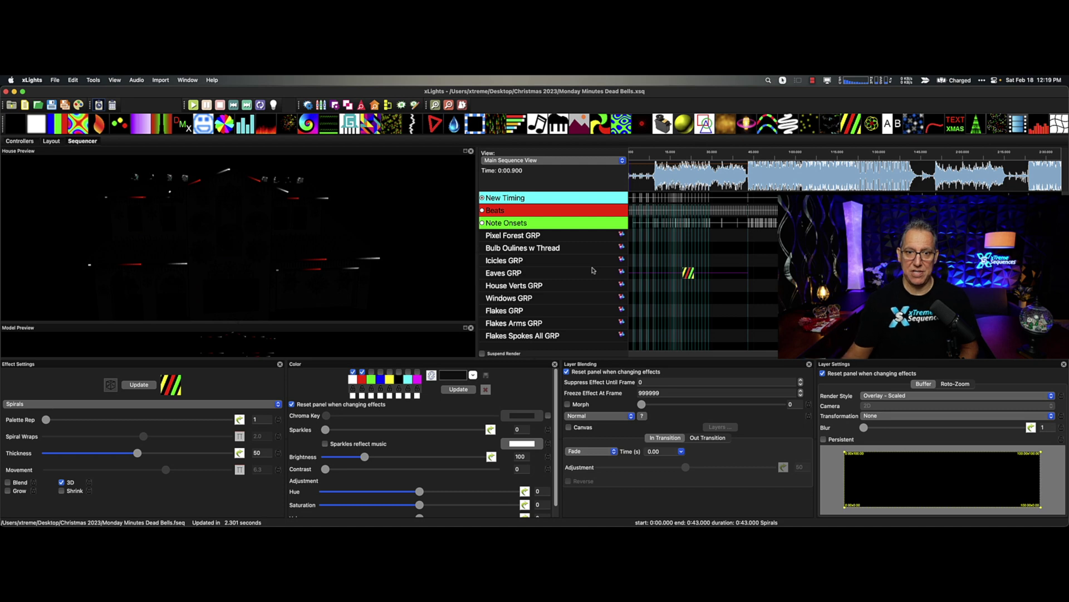
click(690, 274)
scroll(690, 274, down, 5)
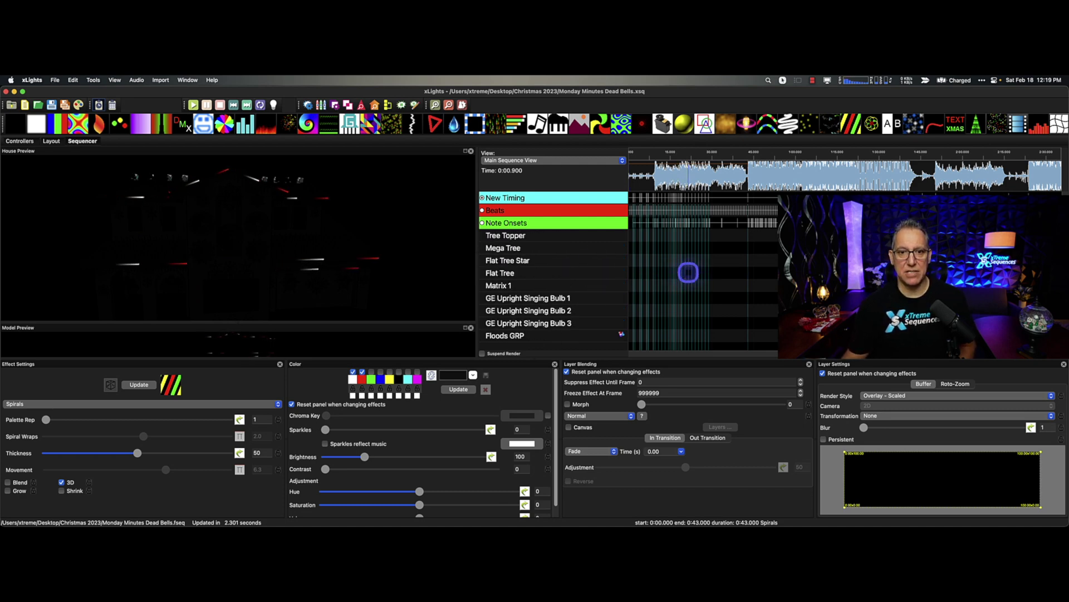
scroll(685, 276, up, 3)
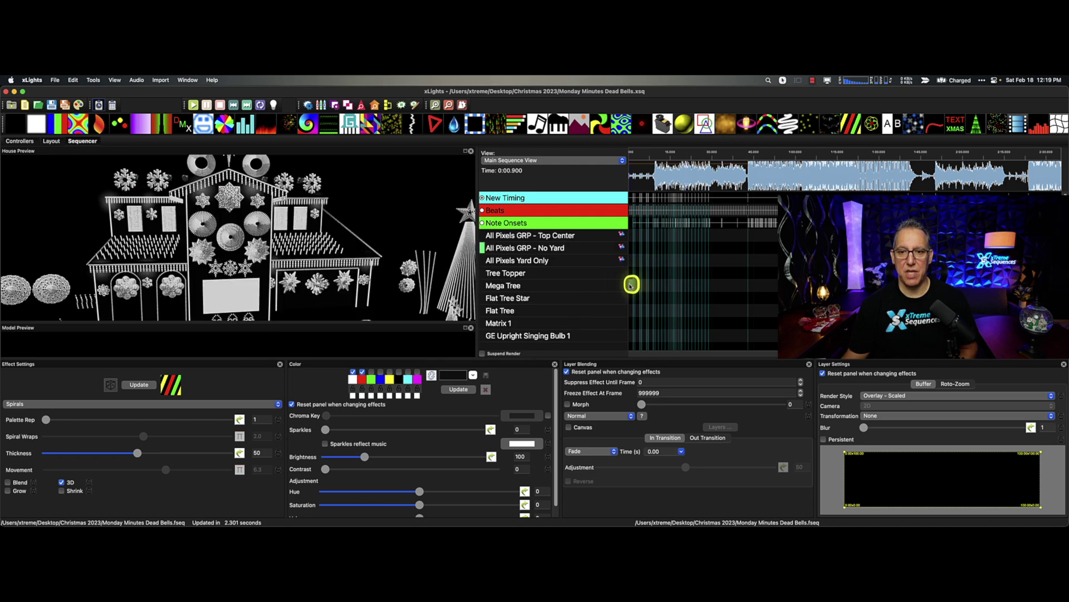
drag(632, 289, 633, 288)
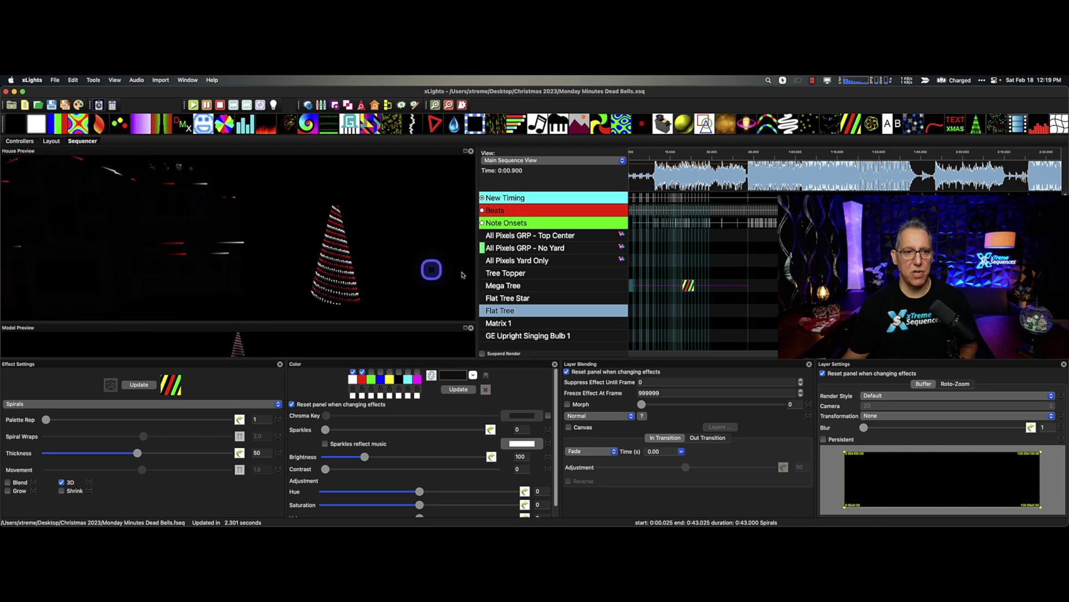
- Play the sequence from the start, watch how the Spirals effect behaves on the Mega Tree, and stop playback
click(645, 201)
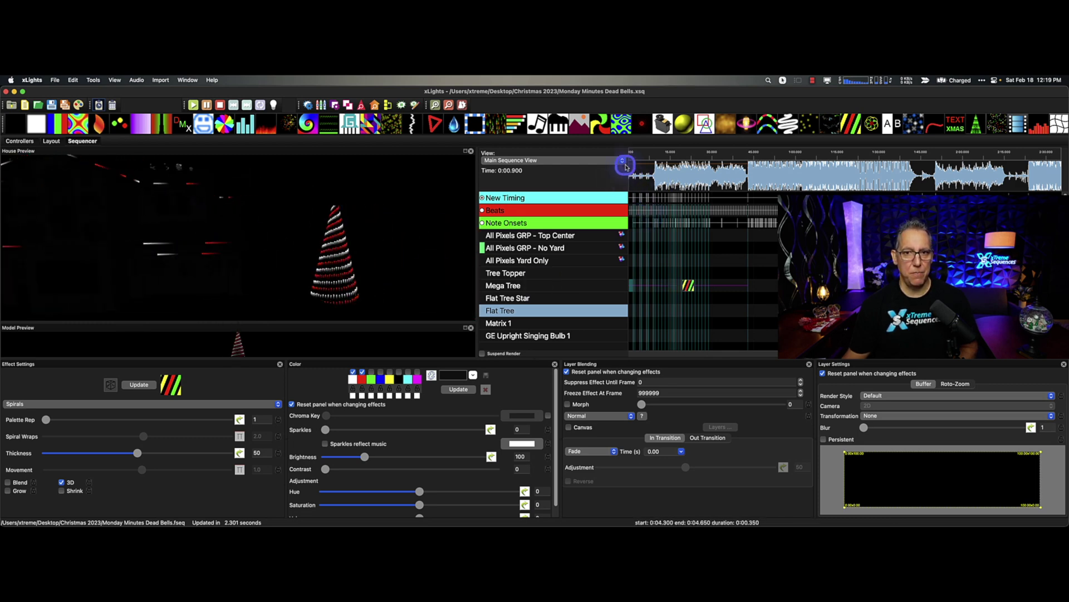
click(633, 156)
click(632, 157)
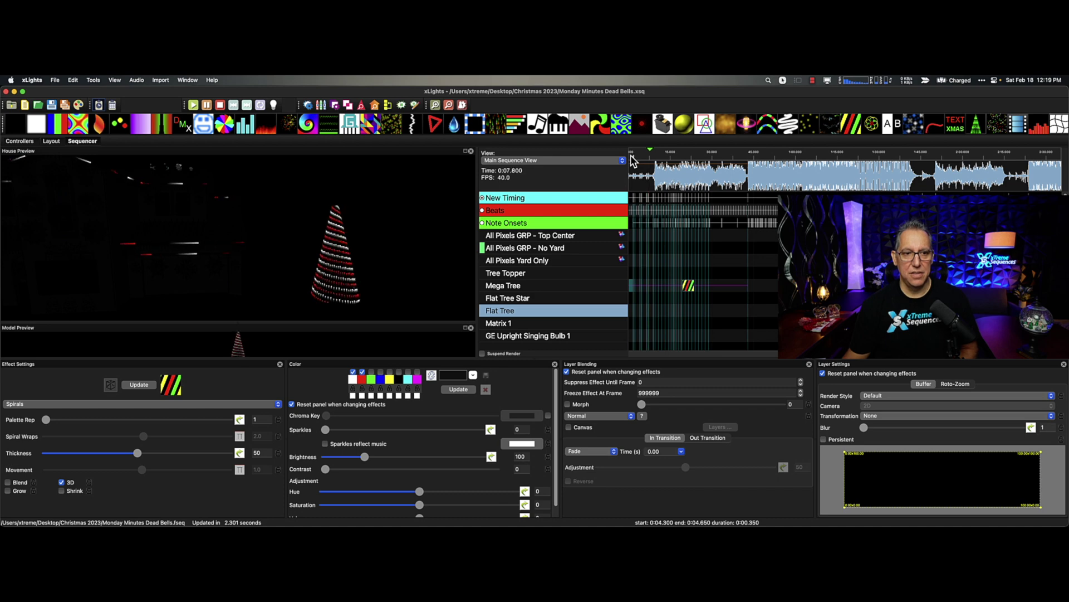
click(633, 161)
click(342, 393)
- Reapply the Timing Track Fade Fixed value curve on New Timing to Spiral Wraps, and preview the sequence from the start
click(240, 440)
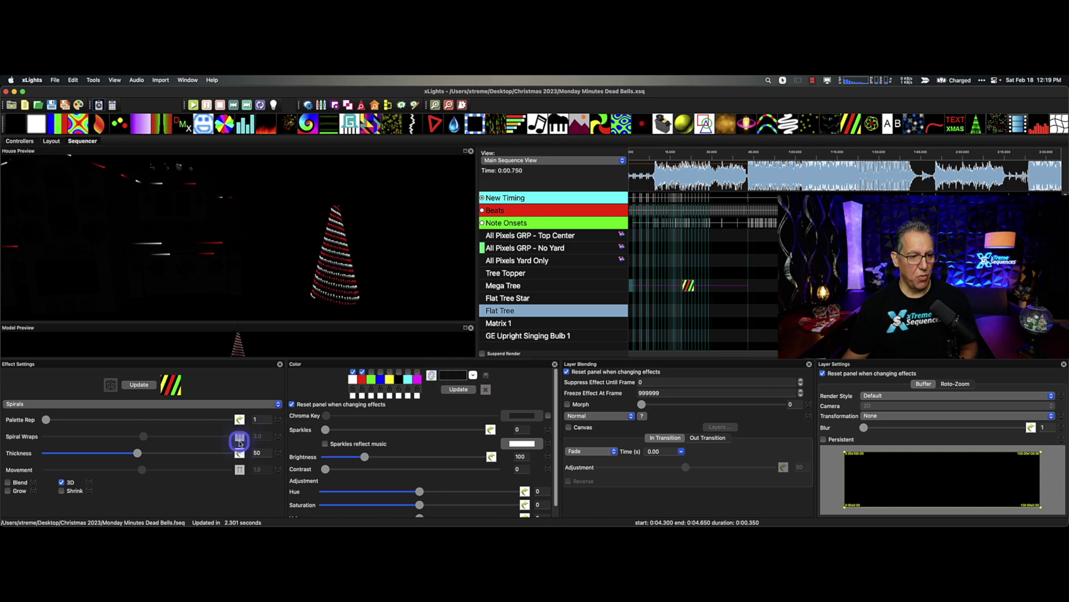
click(240, 439)
click(239, 439)
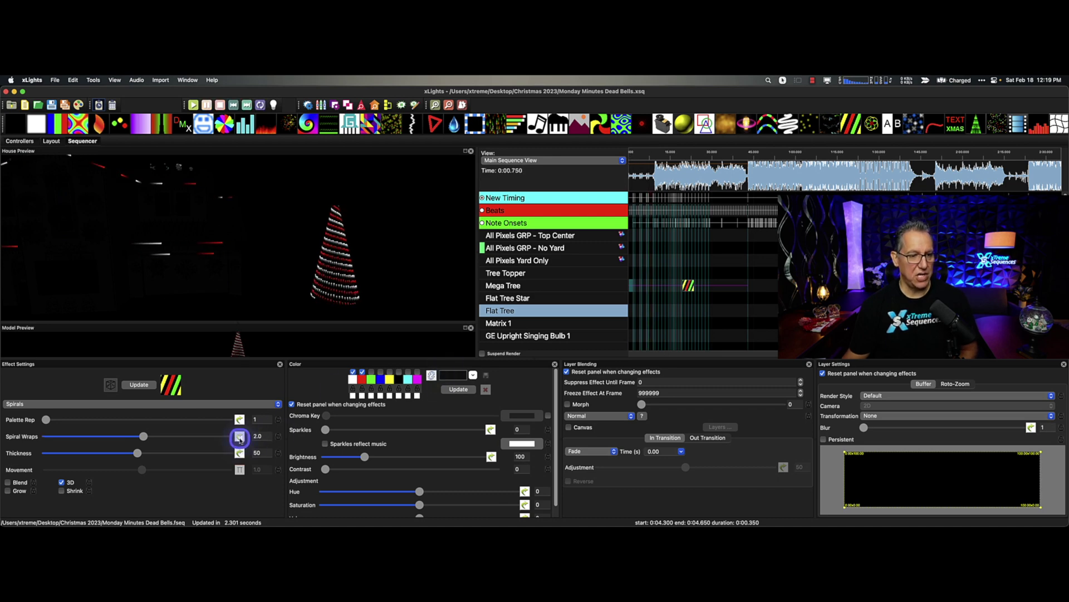
click(232, 360)
click(228, 359)
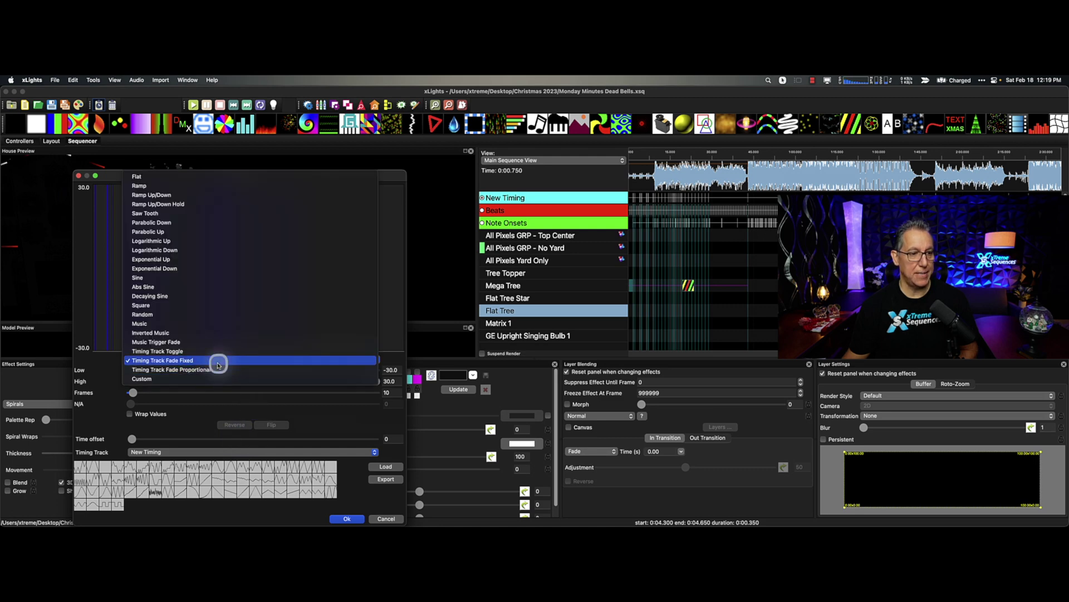
click(217, 361)
click(193, 454)
click(191, 458)
click(352, 517)
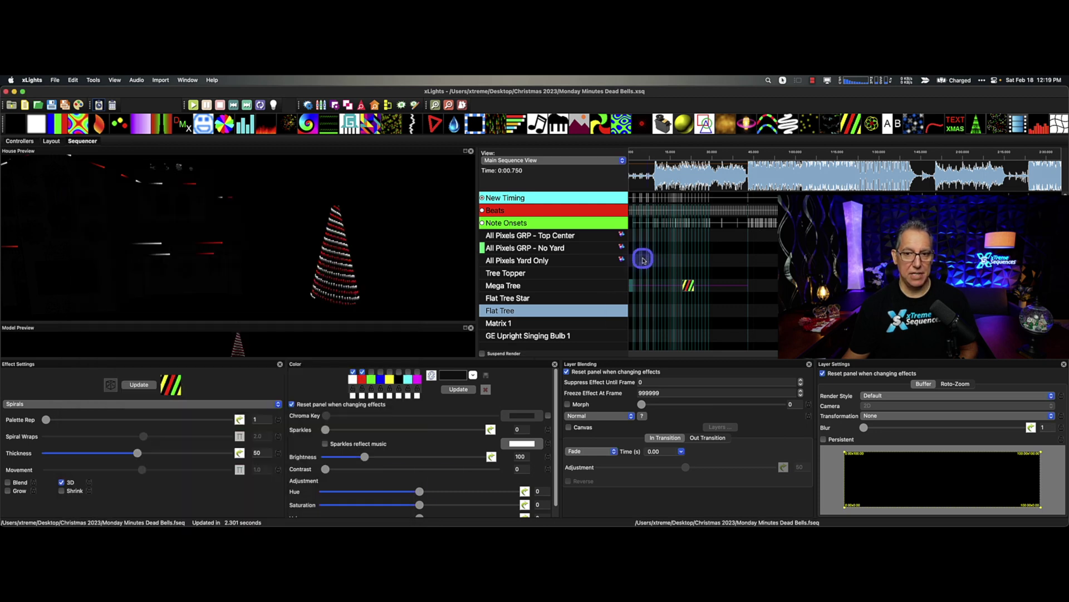
click(631, 153)
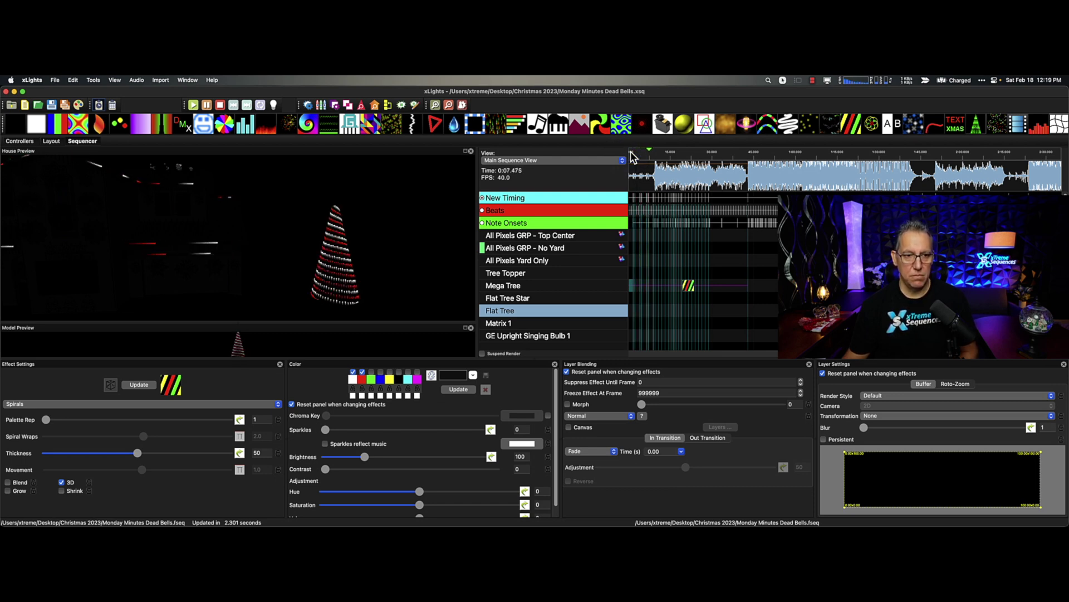
click(633, 157)
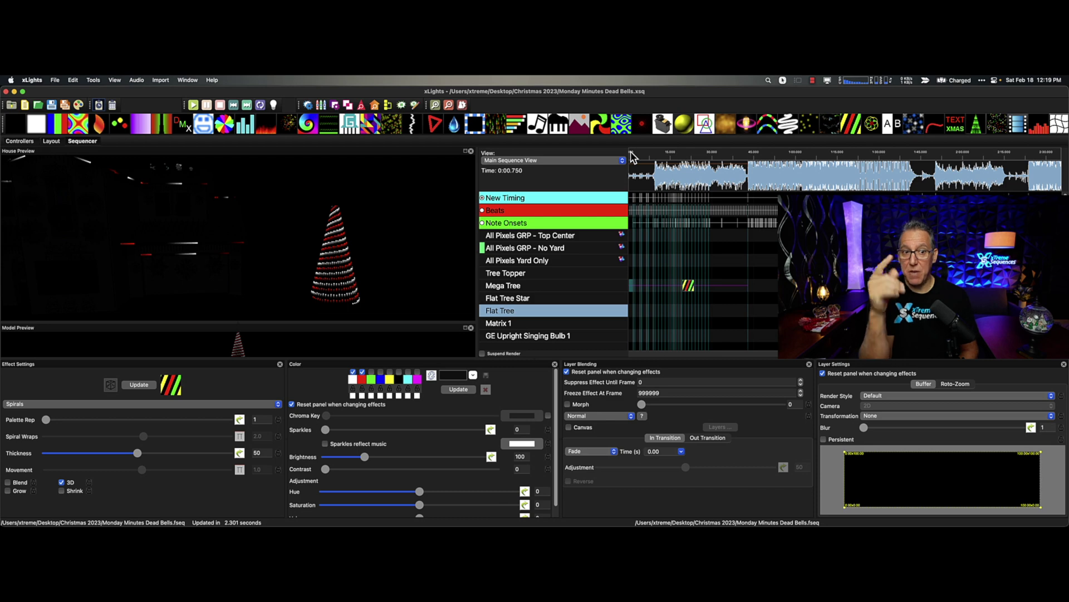
- Raise the Palette Rep slider slightly on the Mega Tree's Spirals effect and bring the eaves into view in the House Preview
click(686, 286)
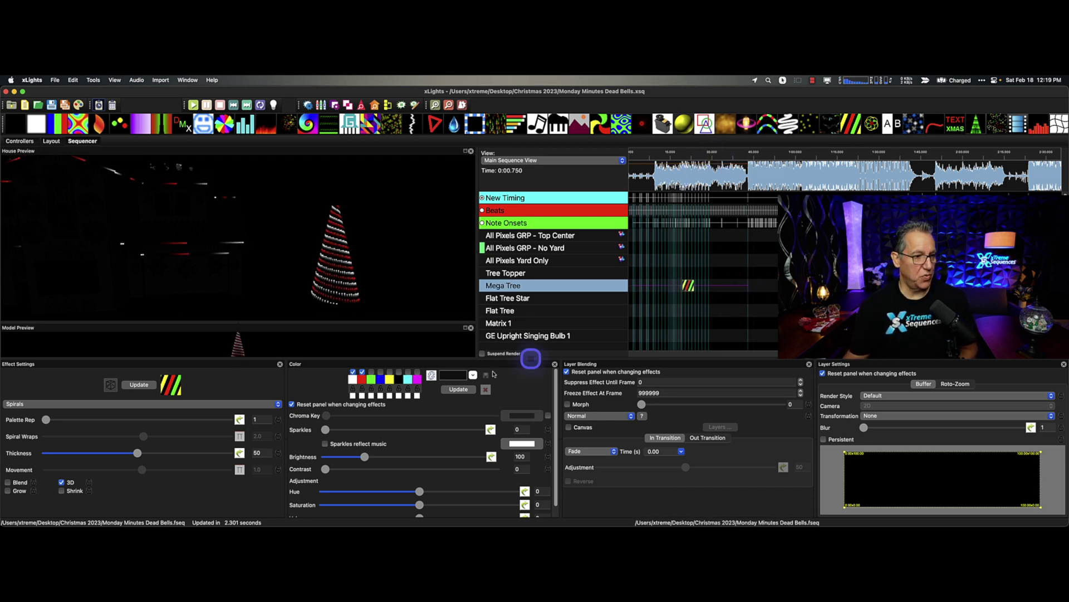
click(82, 421)
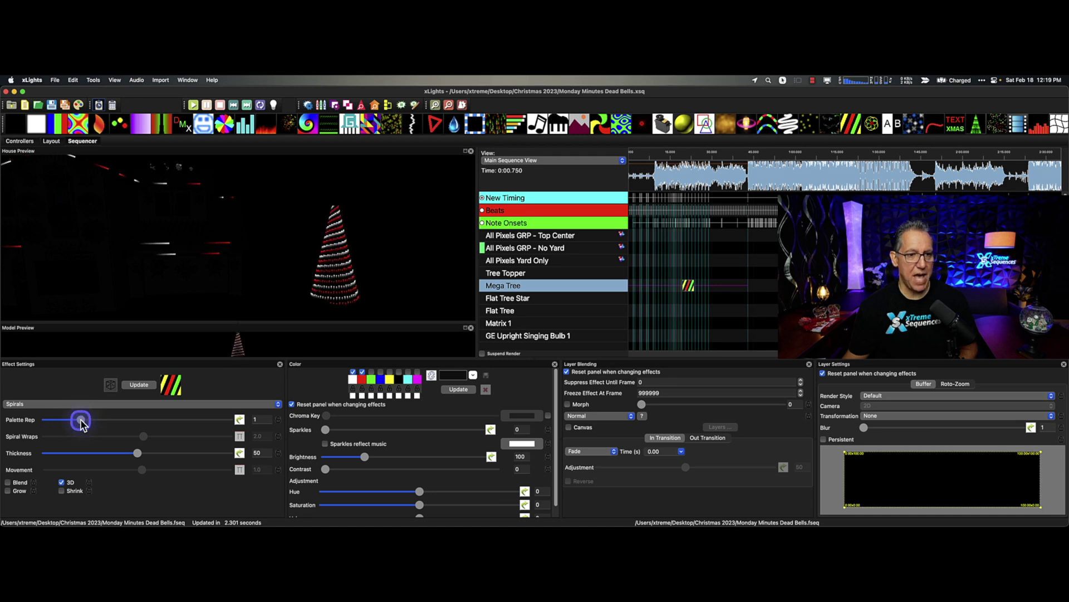
click(137, 452)
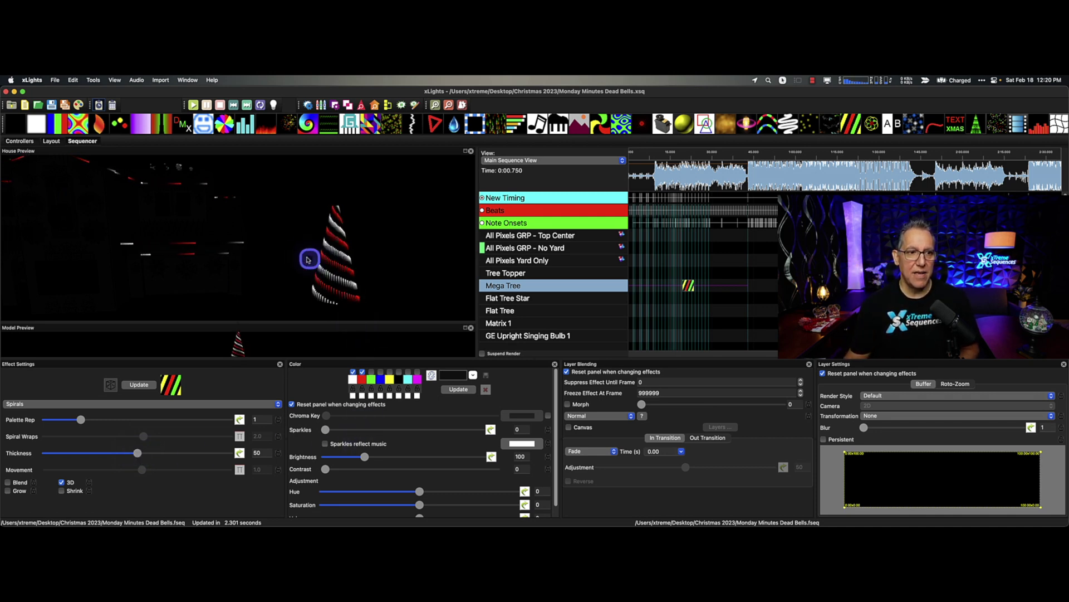
drag(275, 253, 288, 437)
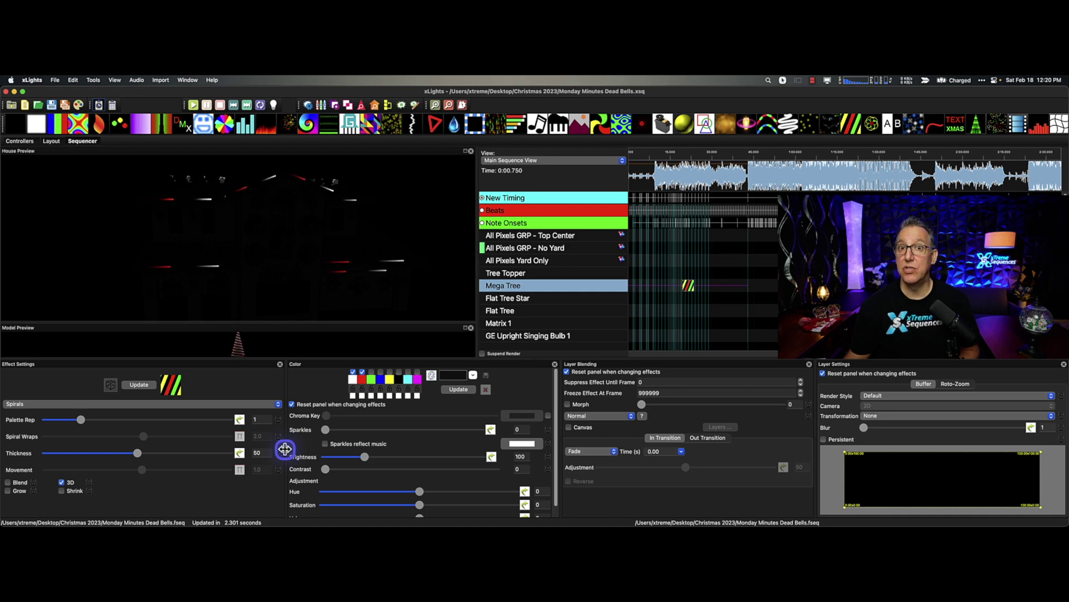
drag(285, 449, 285, 448)
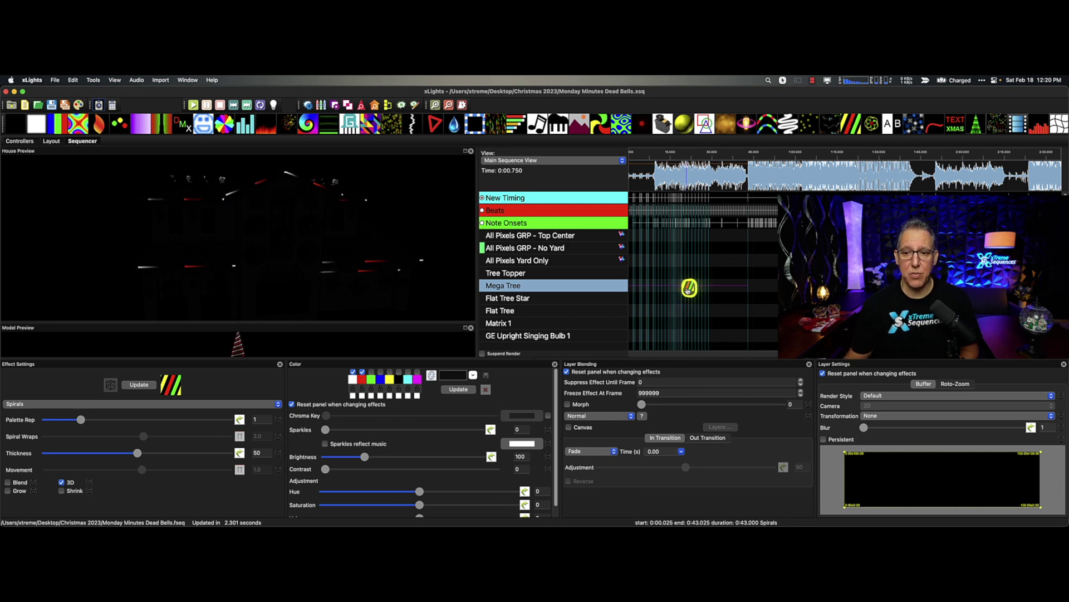
- Turn off the Spiral Wraps value curve and change the Movement value curve to Timing Track Fade Proportional on New Timing
click(241, 472)
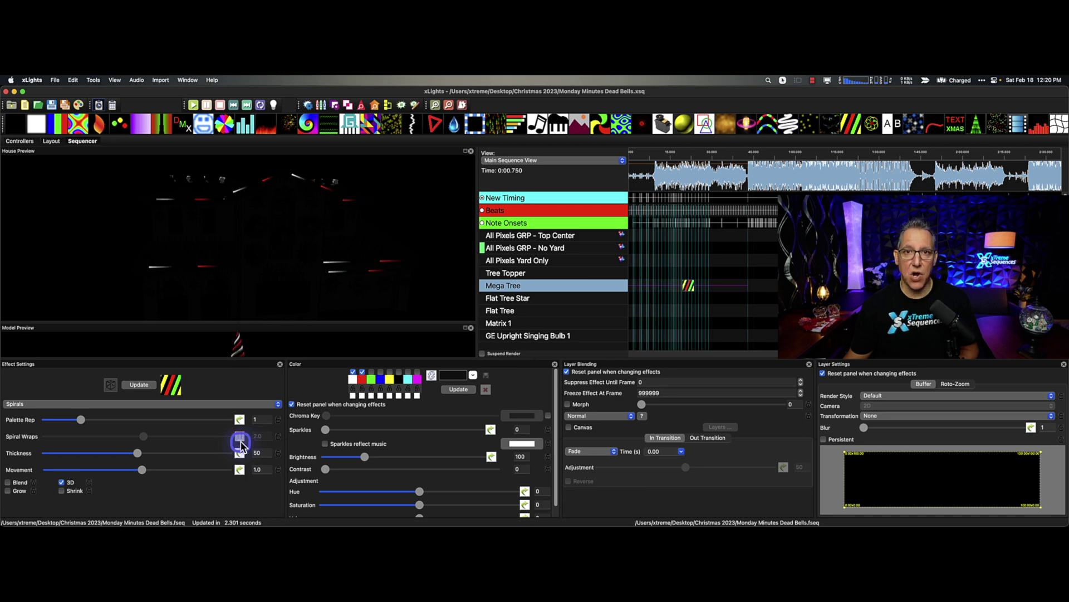
click(242, 472)
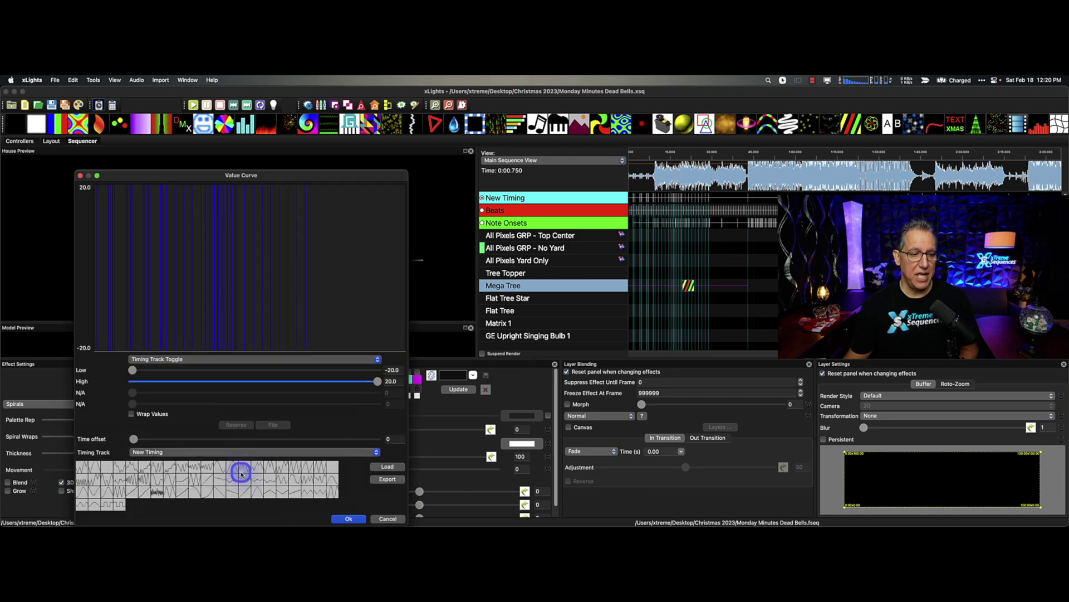
click(239, 359)
click(228, 379)
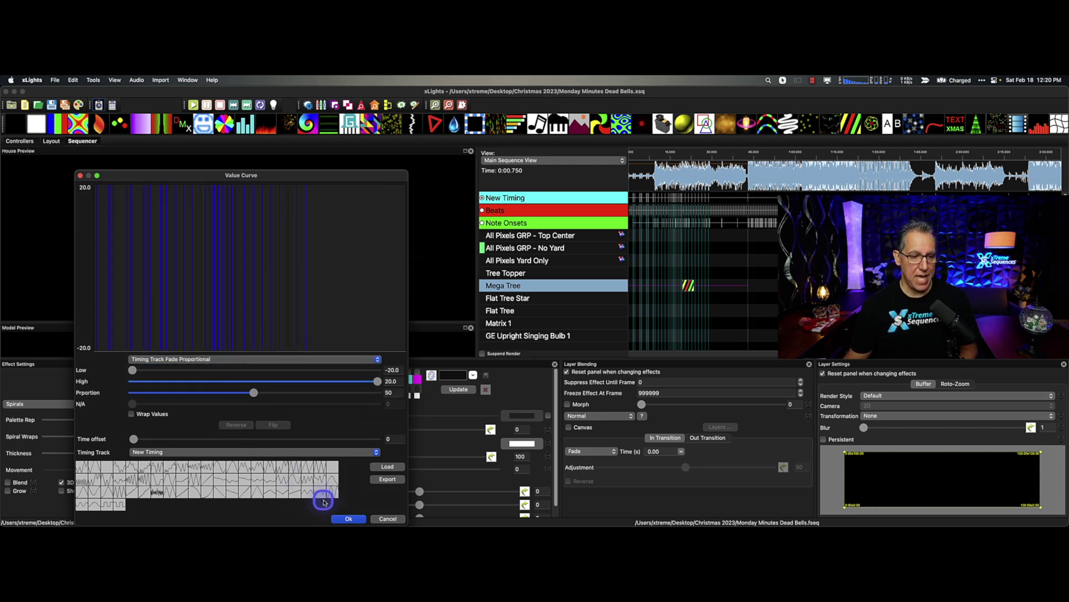
click(348, 518)
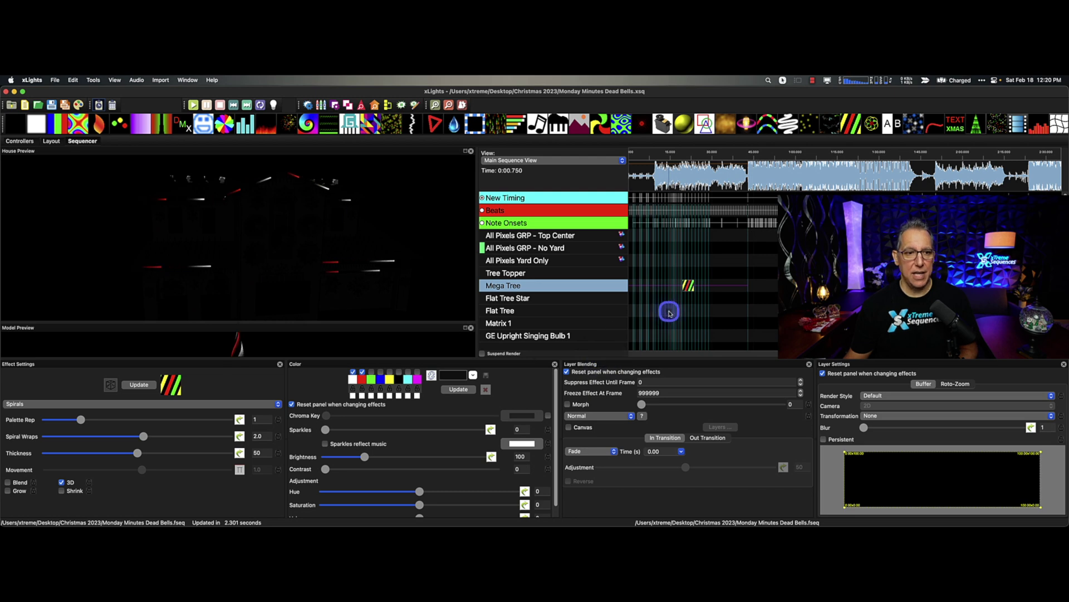
- Play the sequence from about 6.3 seconds and enlarge the Model Preview to show more of the Mega Tree
click(647, 152)
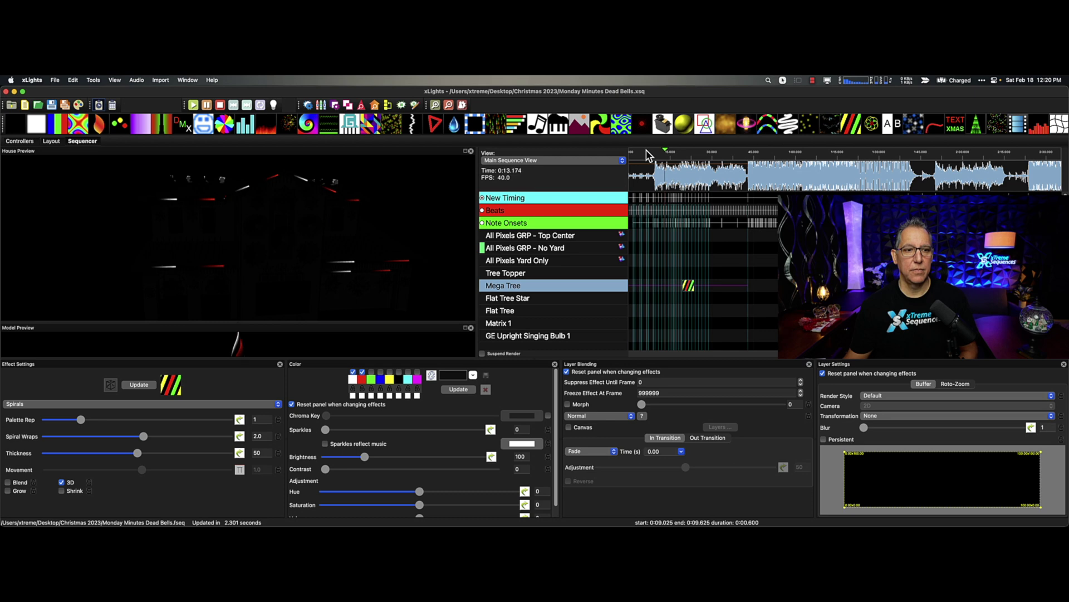
click(344, 325)
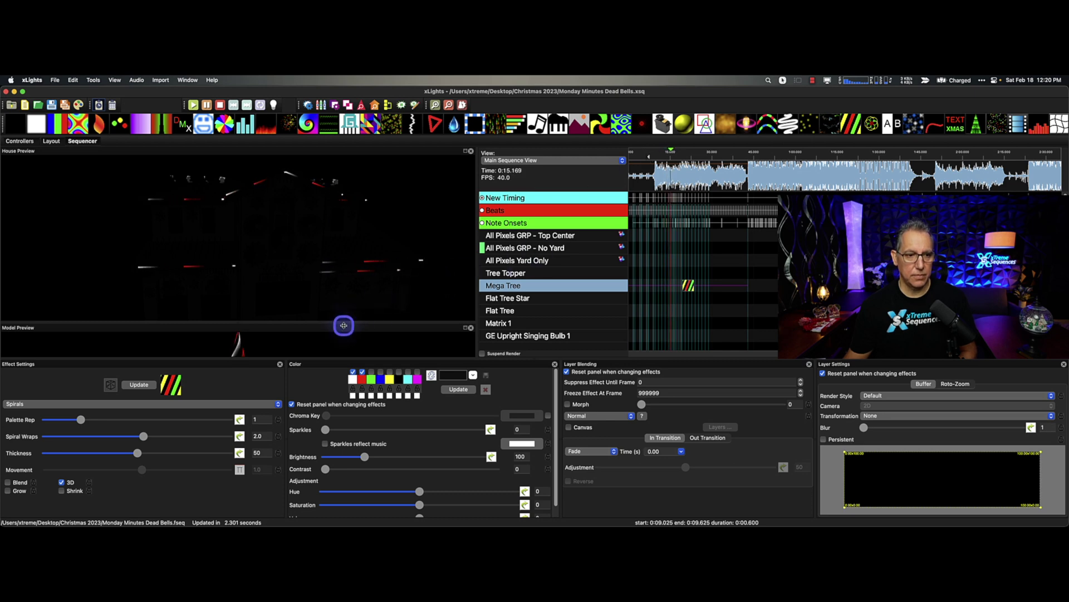
drag(344, 325, 346, 303)
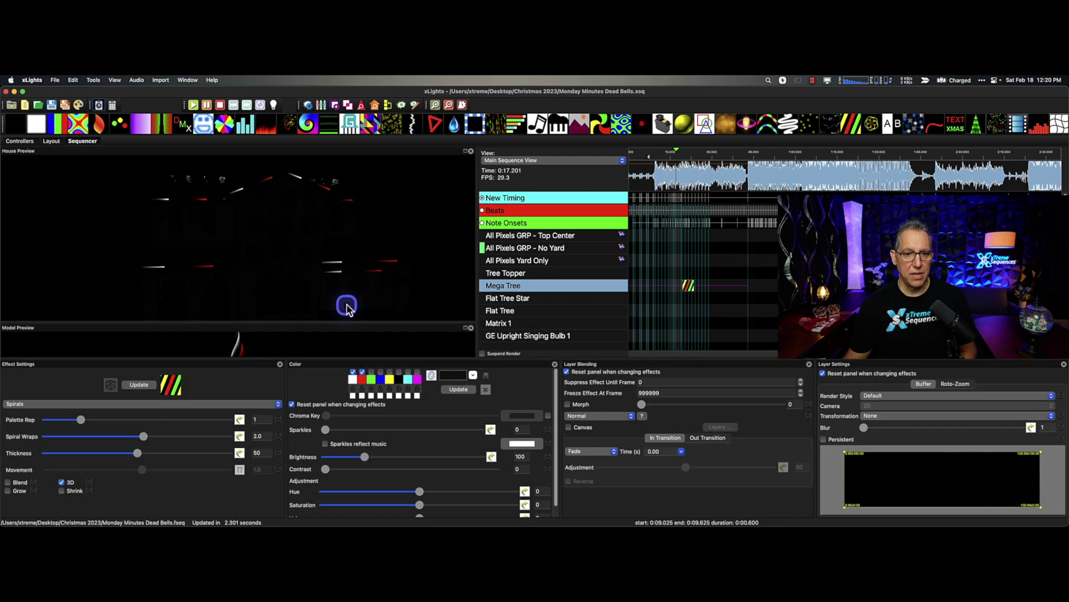
drag(307, 323, 312, 262)
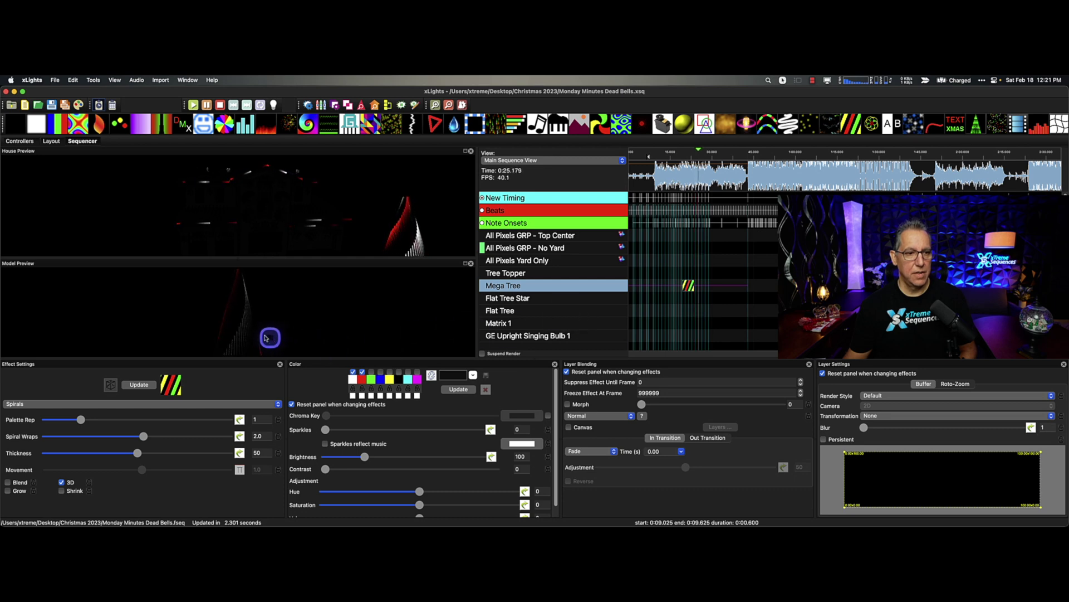
- Watch the Mega Tree spirals react to the timing marks in the House and Model Previews, and stop playback
drag(234, 327, 285, 303)
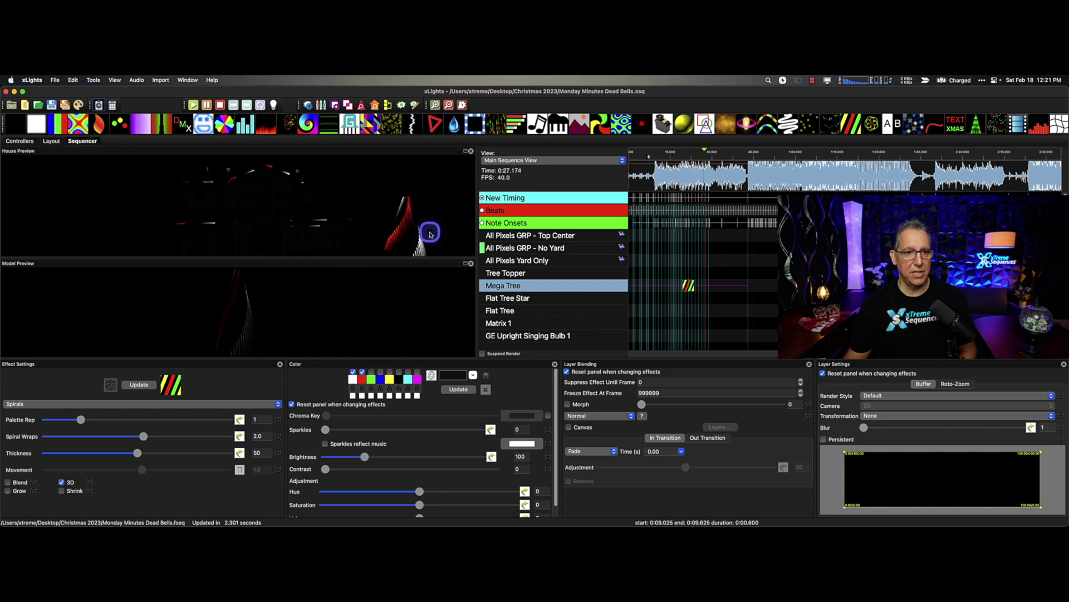
click(684, 287)
click(437, 212)
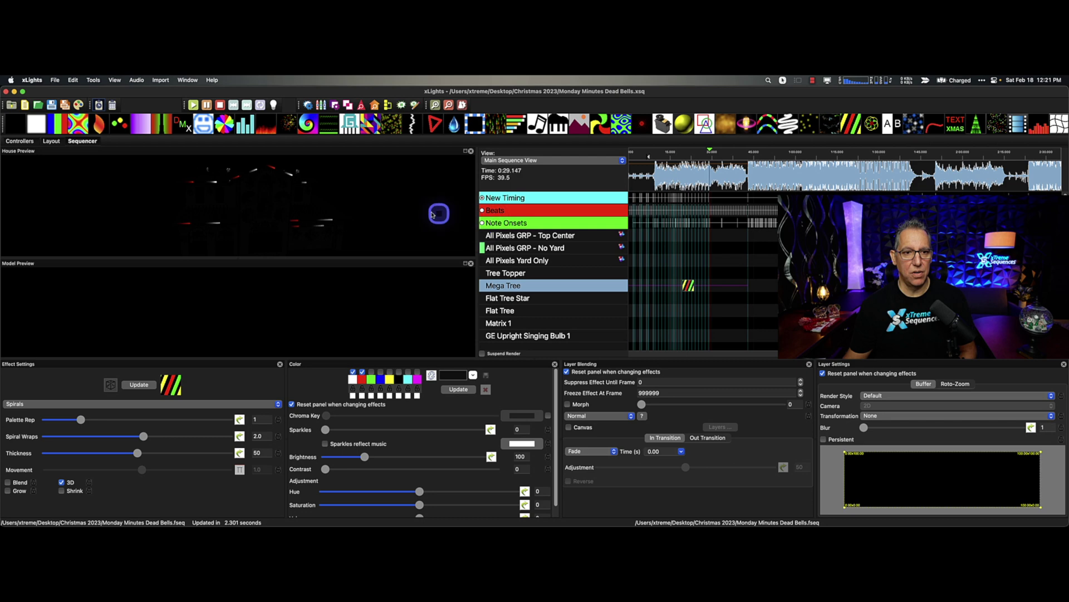
click(587, 298)
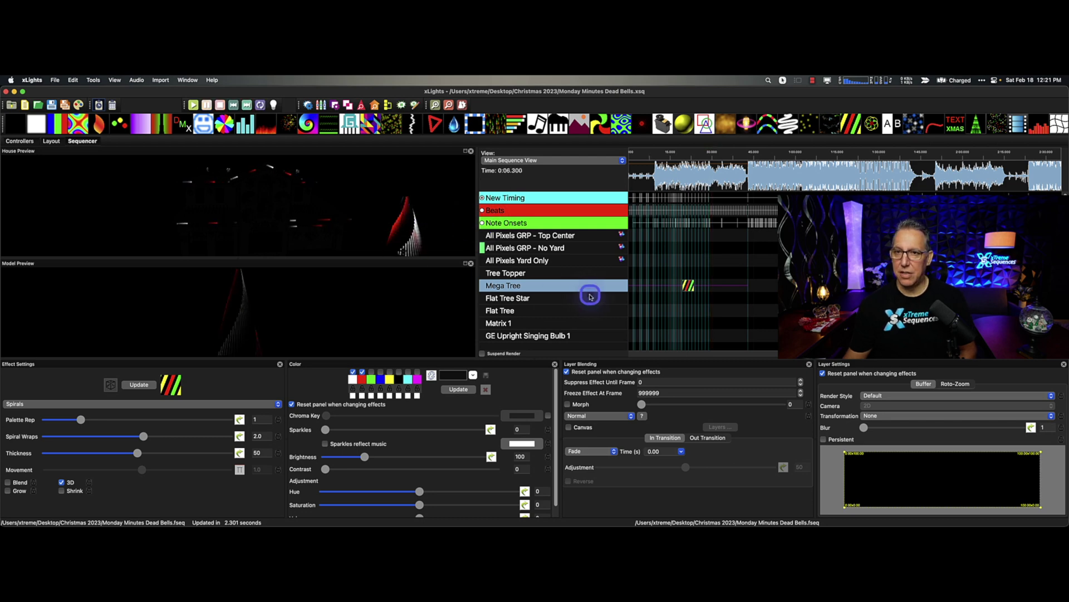